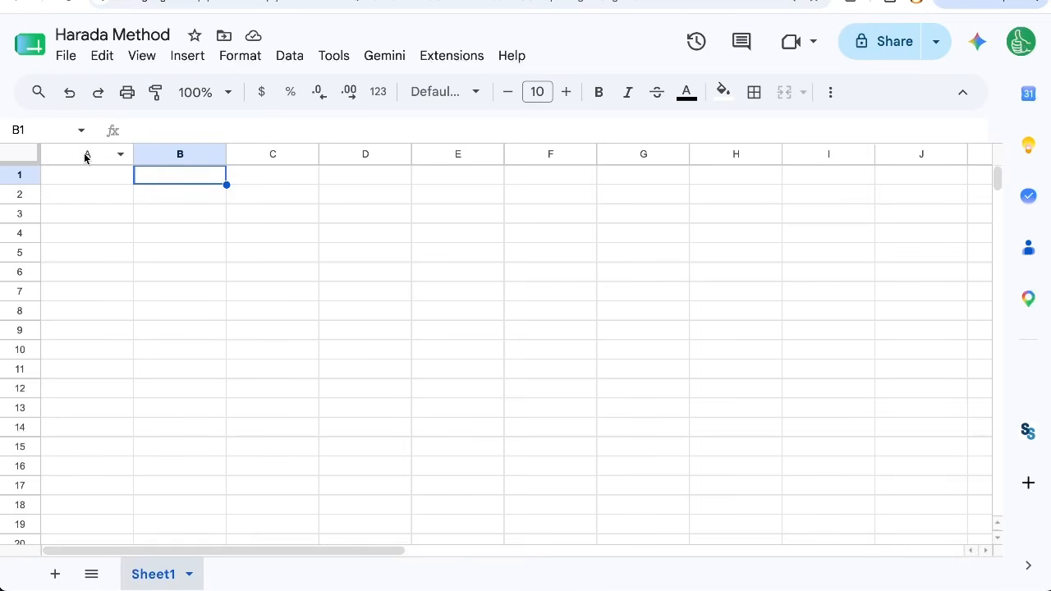
Step: Set the width of columns A through C to 100 pixels
drag(86, 156, 246, 154)
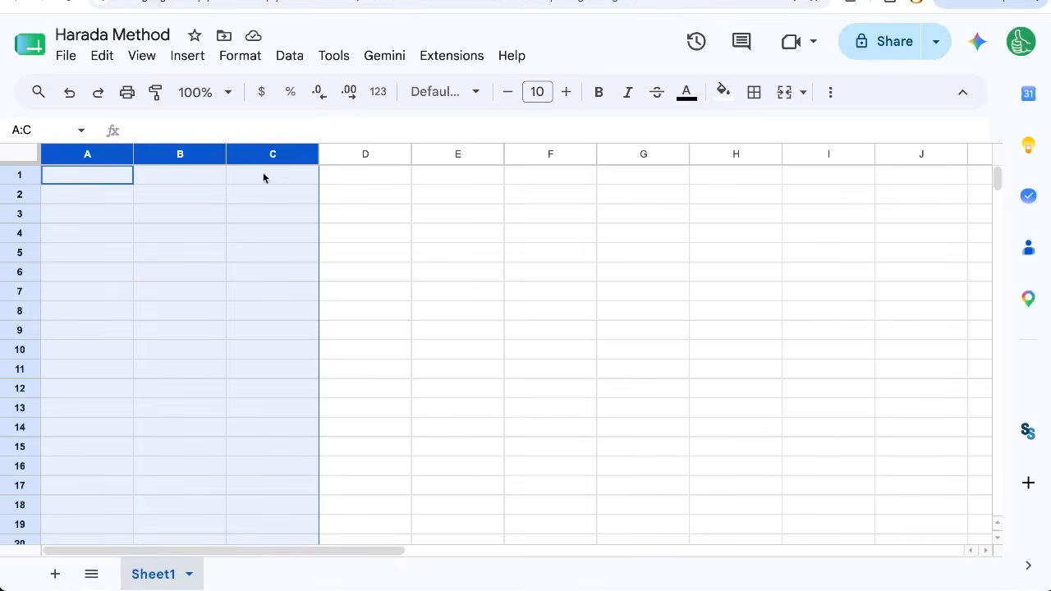
right_click(274, 155)
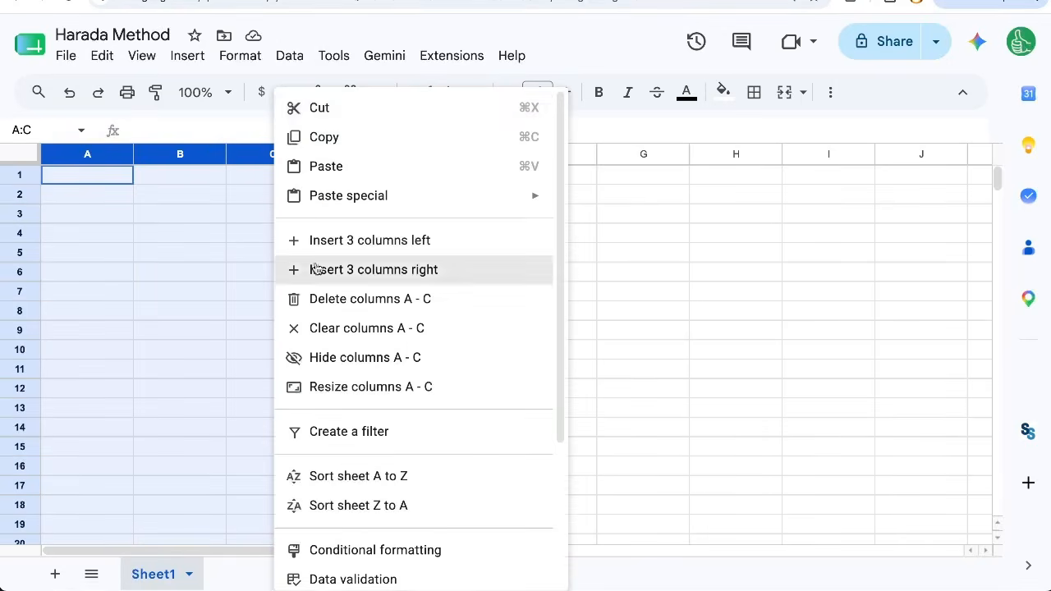
click(340, 385)
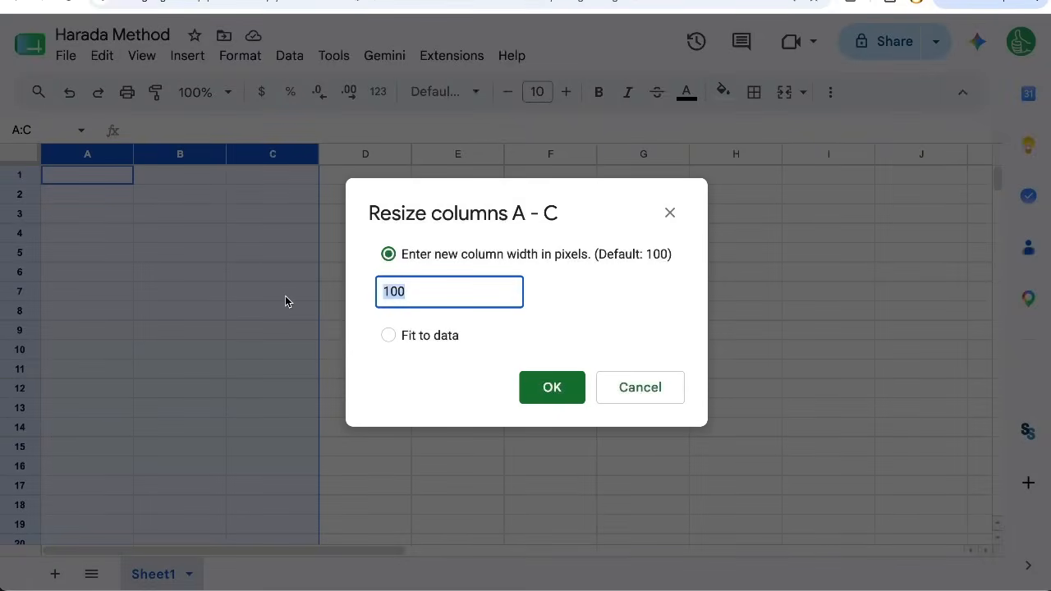
text(100)
key(Return)
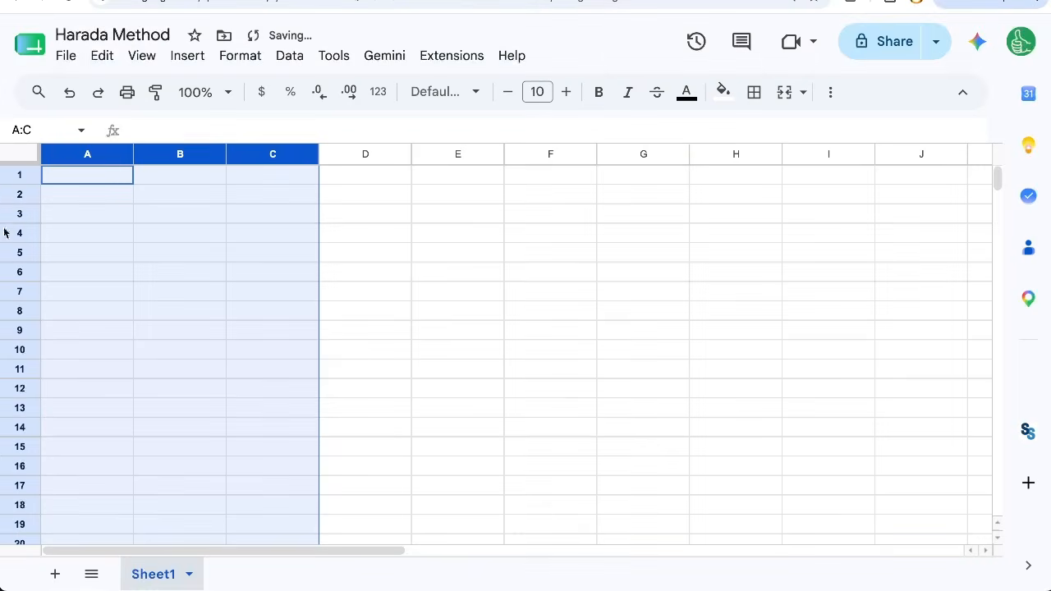
Step: Set the height of rows 1 through 11 to 100 pixels
click(19, 156)
click(21, 172)
click(20, 159)
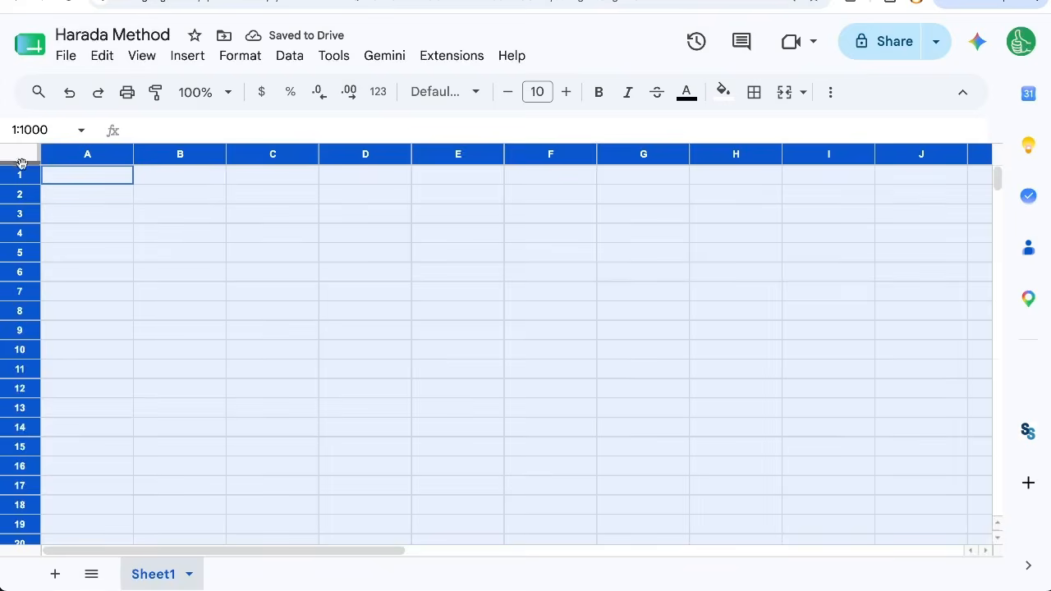
right_click(22, 174)
click(18, 269)
click(20, 194)
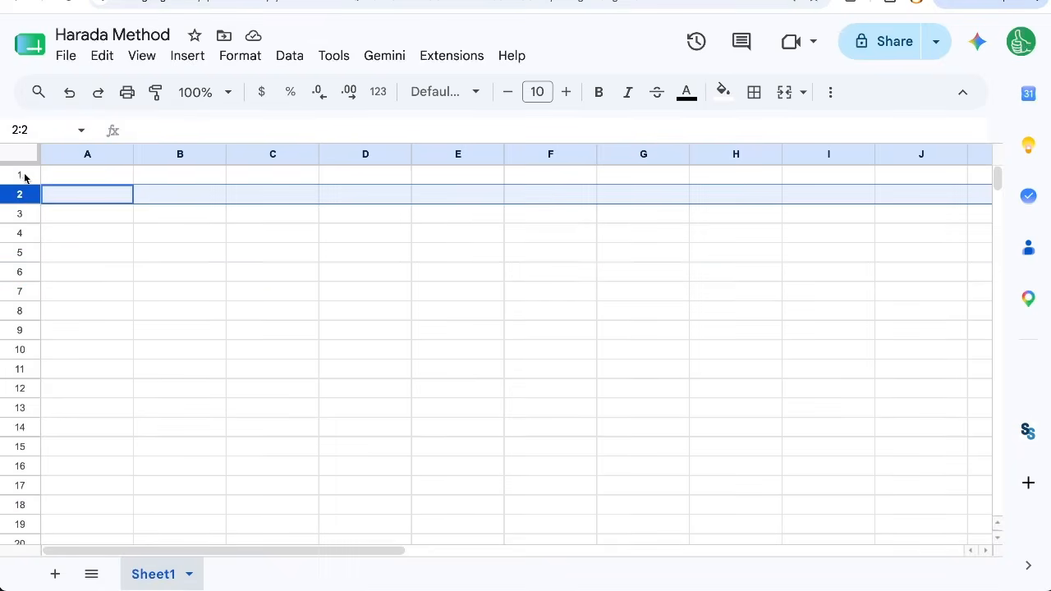
click(19, 174)
shift+click(19, 368)
right_click(20, 368)
click(97, 406)
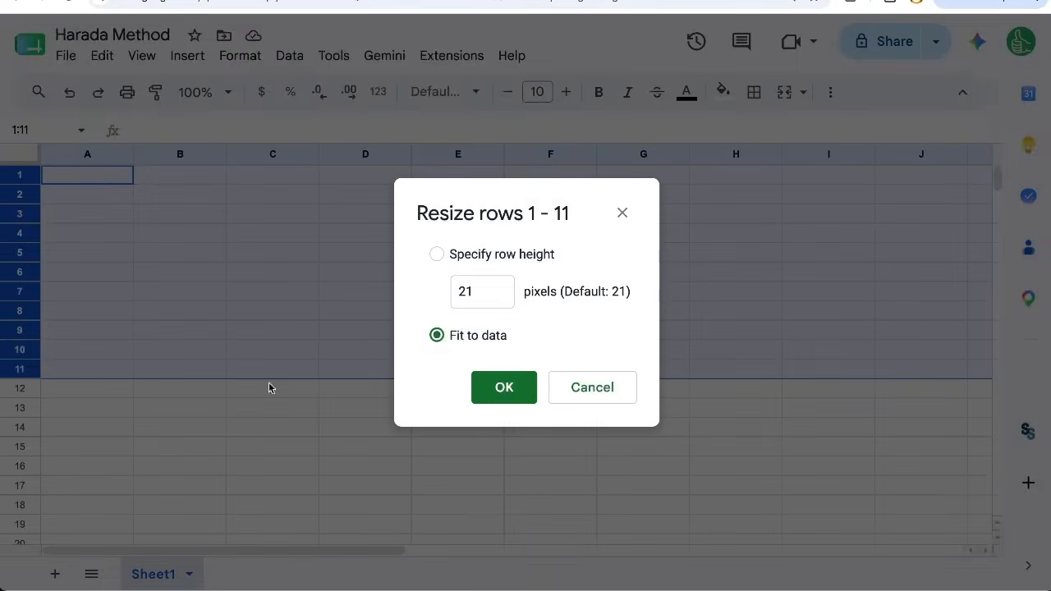
double_click(505, 295)
text(100)
key(Return)
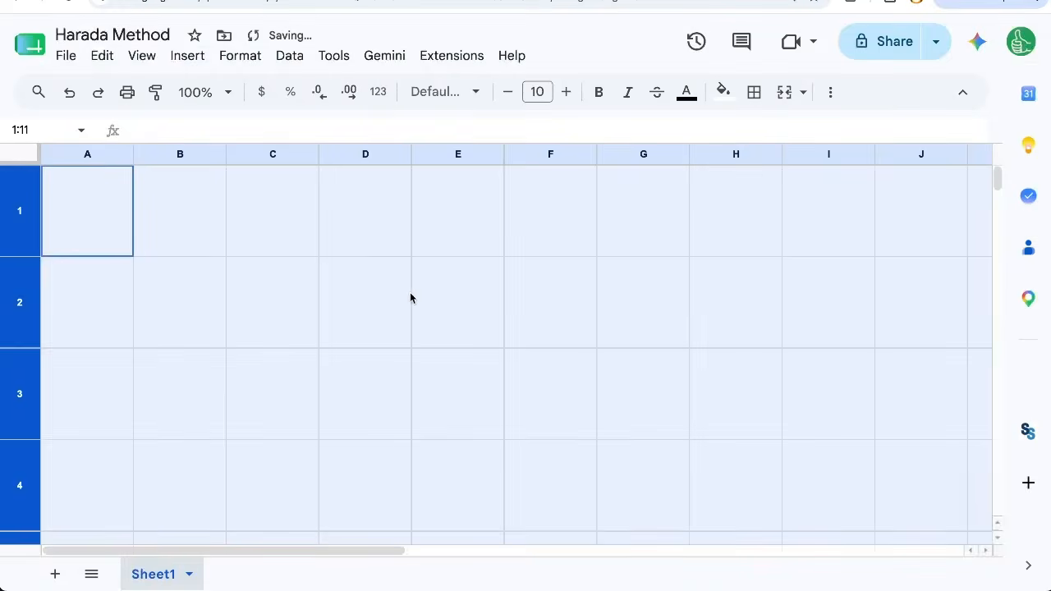
click(200, 202)
click(75, 235)
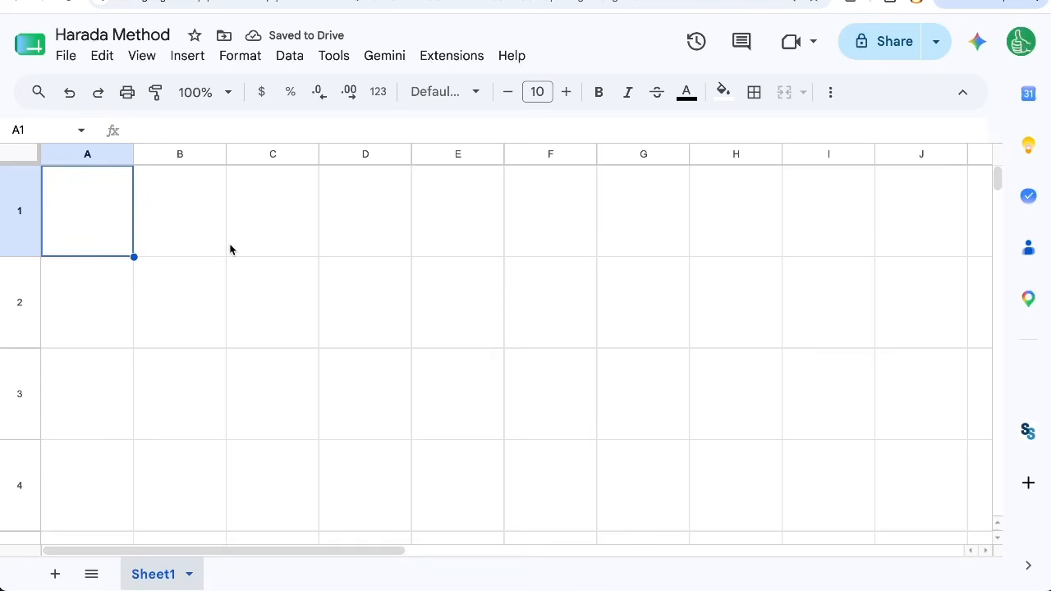
click(382, 214)
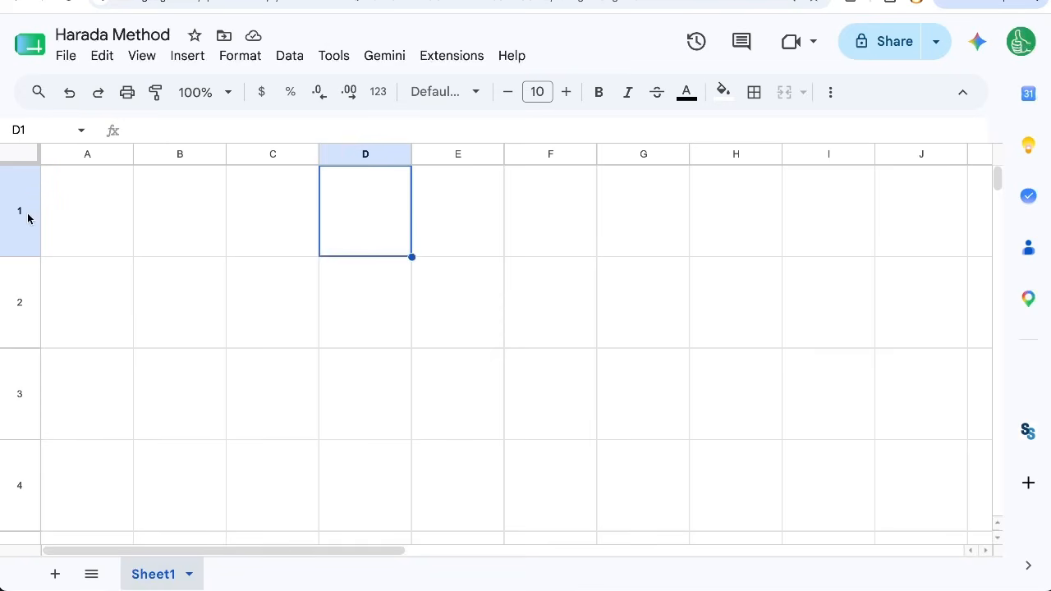
drag(69, 216, 246, 386)
click(657, 231)
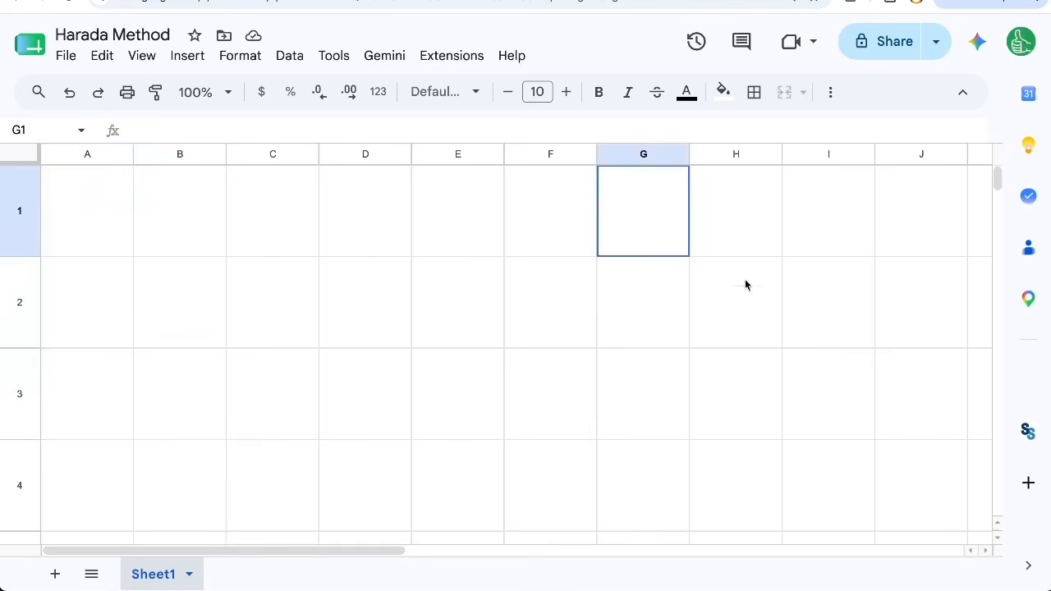
Step: Delete columns J through Z so that the sheet ends at column I
click(914, 152)
key(ctrl+shift+Right)
right_click(915, 152)
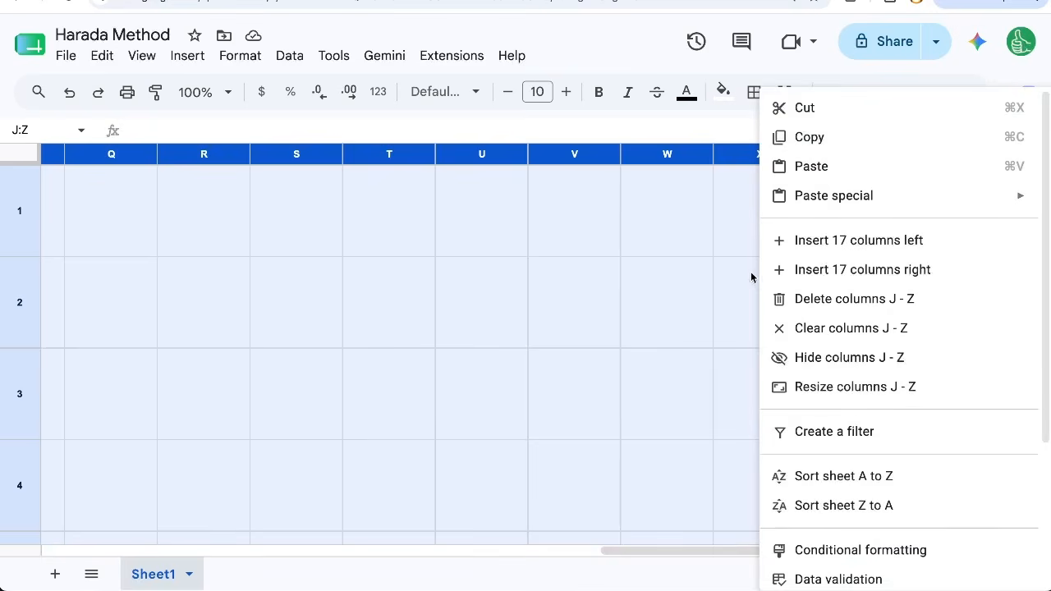
click(795, 298)
Step: Delete rows 10 through 1000 so that the sheet ends at row 9
scroll(285, 365, down, 2)
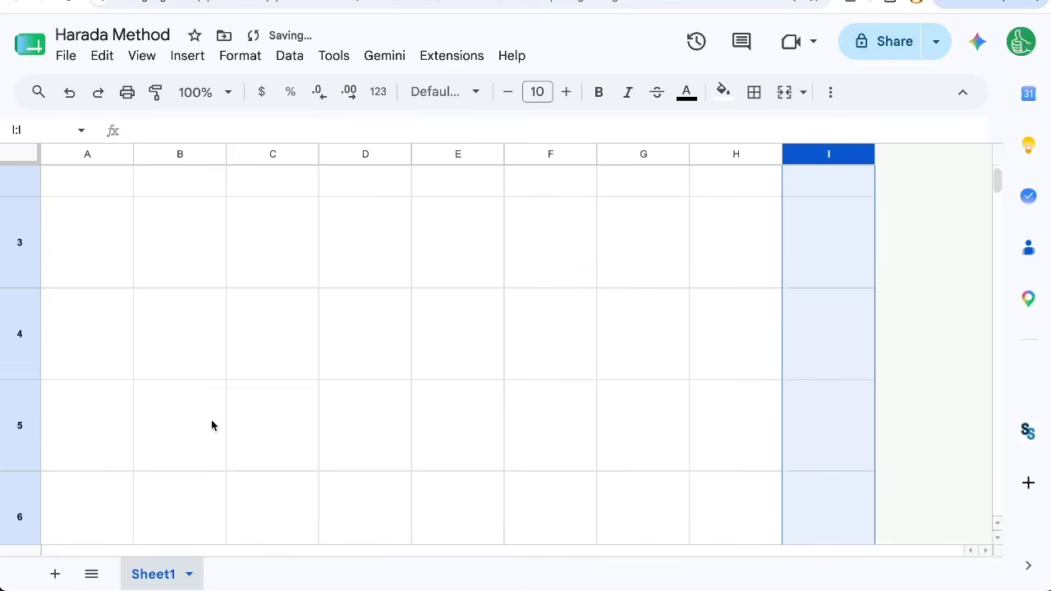
scroll(211, 424, down, 5)
click(53, 421)
click(23, 420)
key(ctrl+shift+Down)
right_click(23, 420)
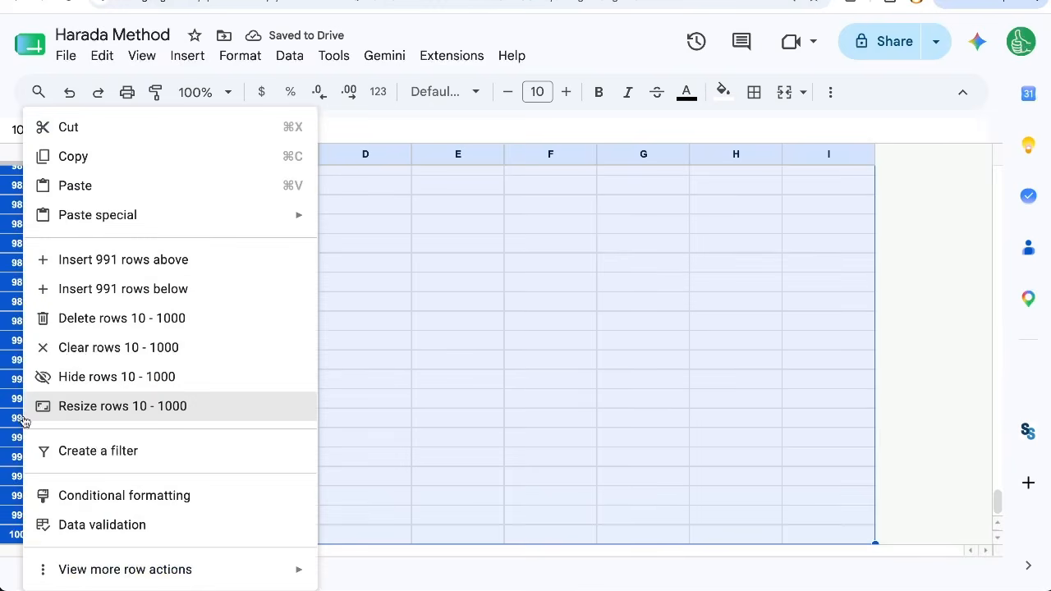
click(108, 321)
click(186, 288)
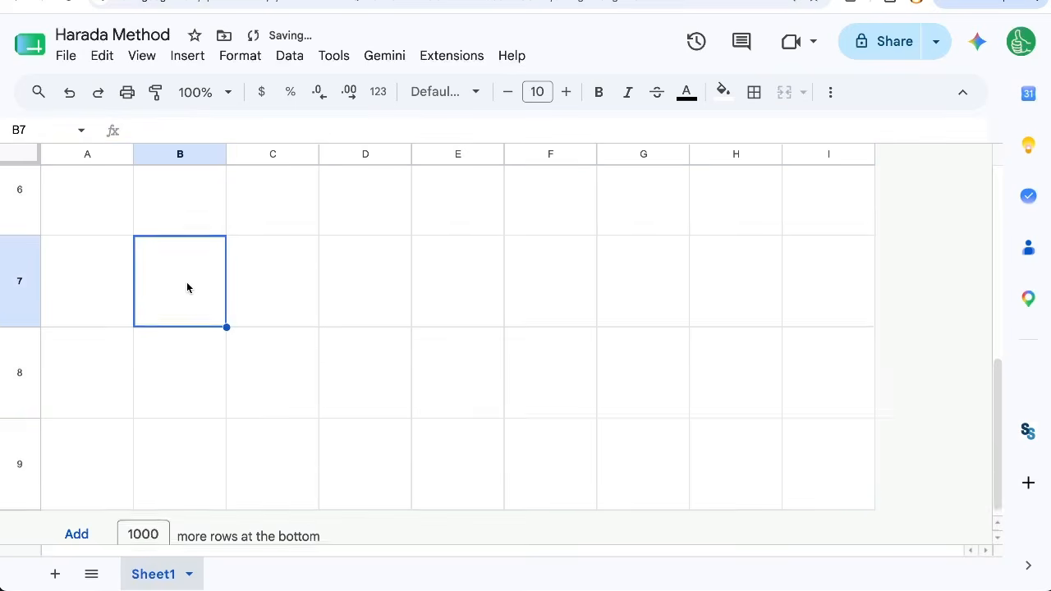
Step: Set the width of columns A through I to 50 pixels
scroll(186, 287, up, 5)
key(ctrl+minus)
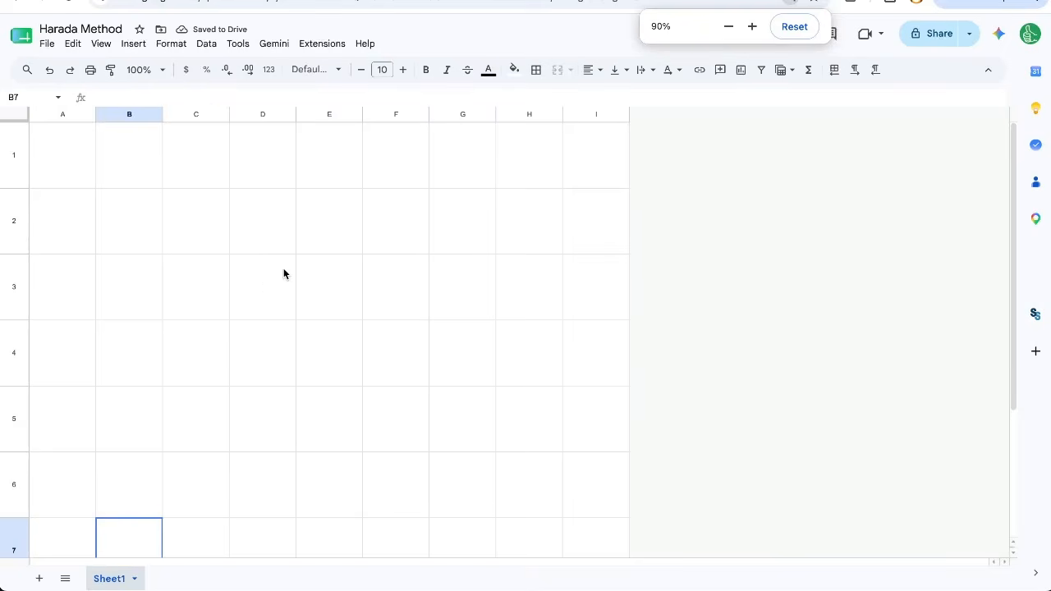
click(82, 177)
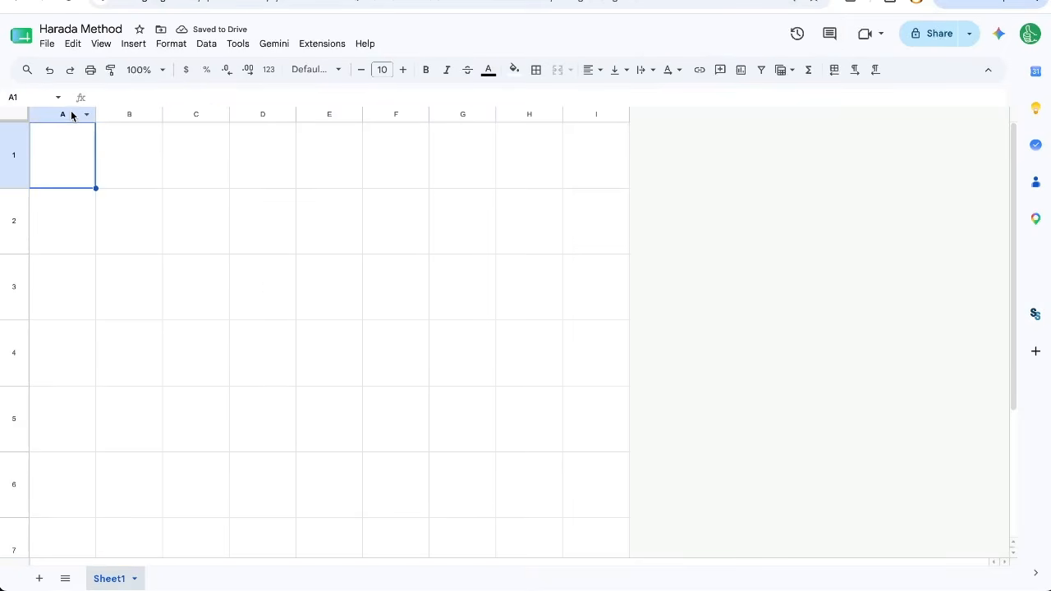
drag(72, 116, 687, 166)
right_click(610, 120)
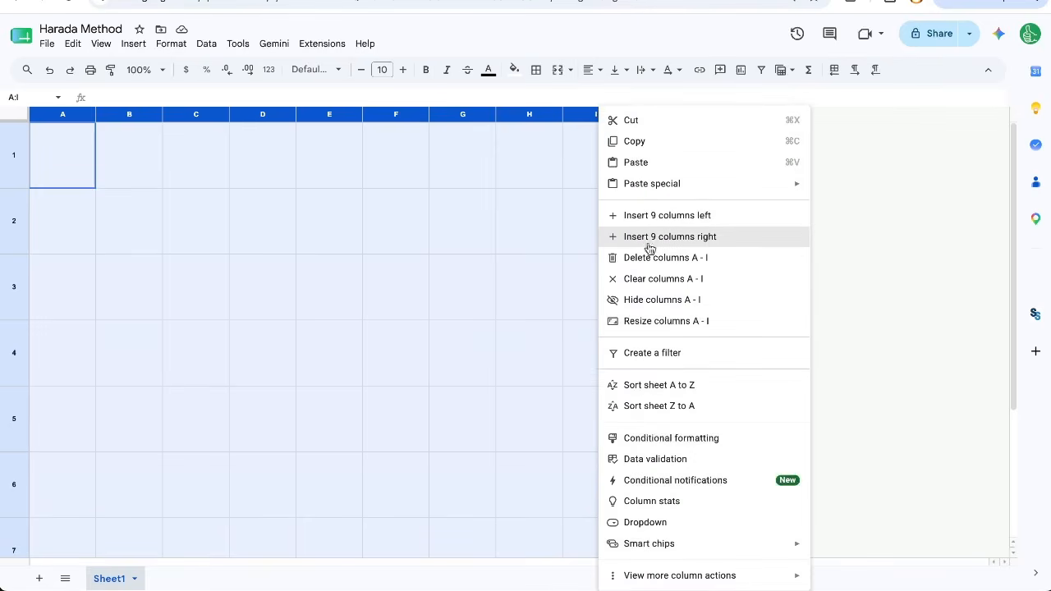
click(704, 321)
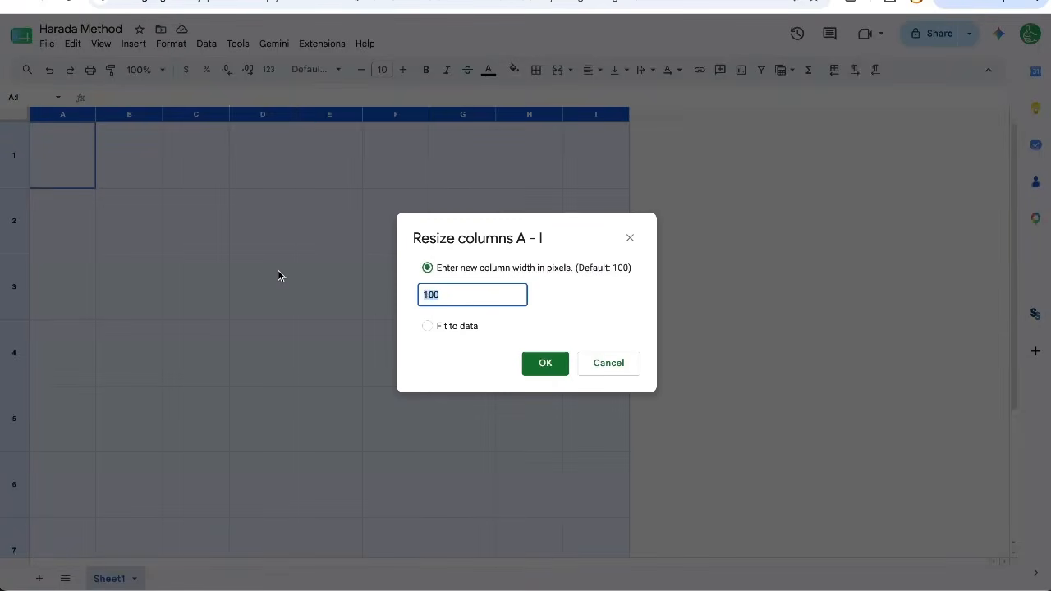
text(50)
key(Return)
Step: Resize rows 1 through 9 to match the 50-pixel column width and hide the sheet's title and menu area
key(ctrl+plus)
key(ctrl+plus)
click(16, 199)
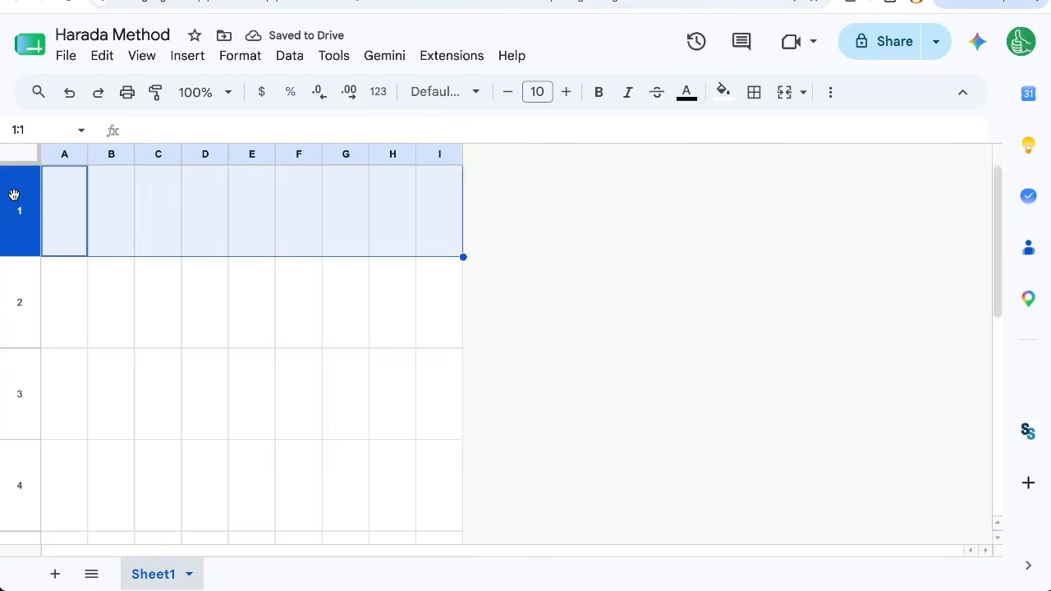
scroll(9, 344, down, 3)
shift+click(15, 419)
right_click(15, 420)
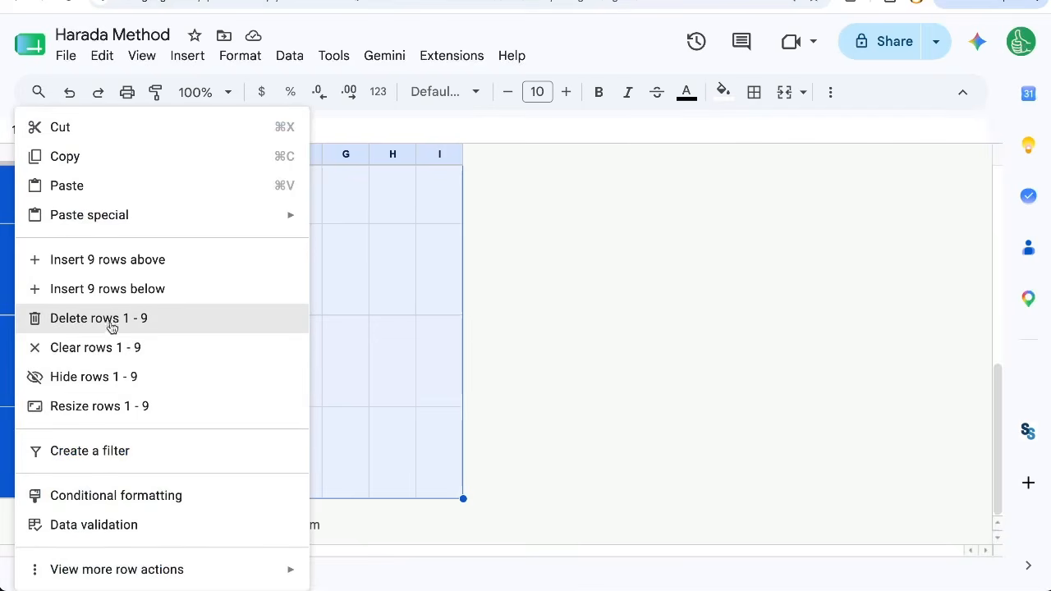
click(113, 325)
key(ctrl+shift+f)
click(191, 184)
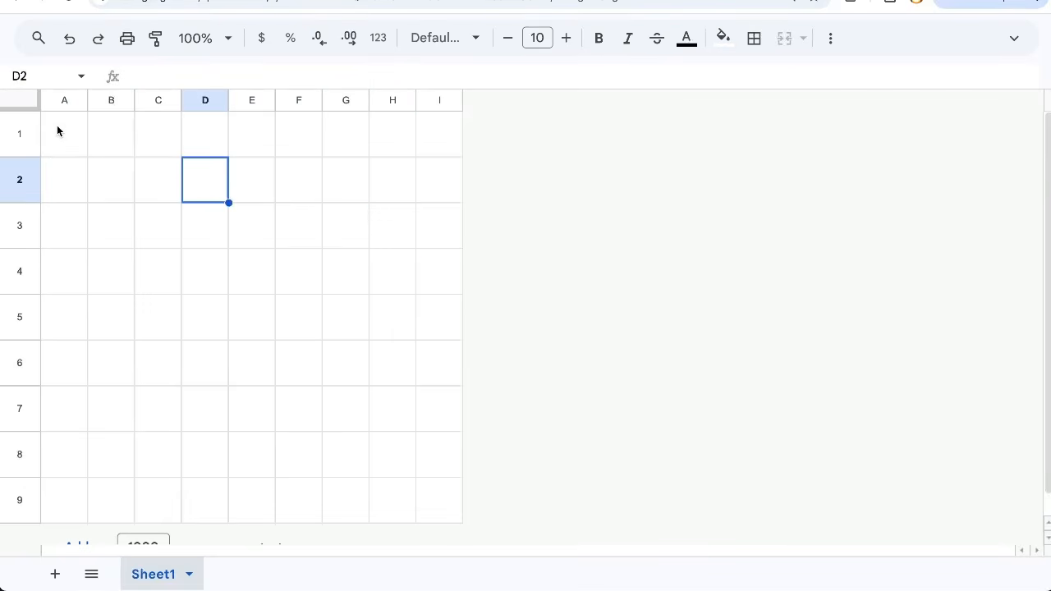
Step: Apply a thick black outer border to the 3×3 block A1:C3
click(79, 148)
drag(106, 176, 156, 227)
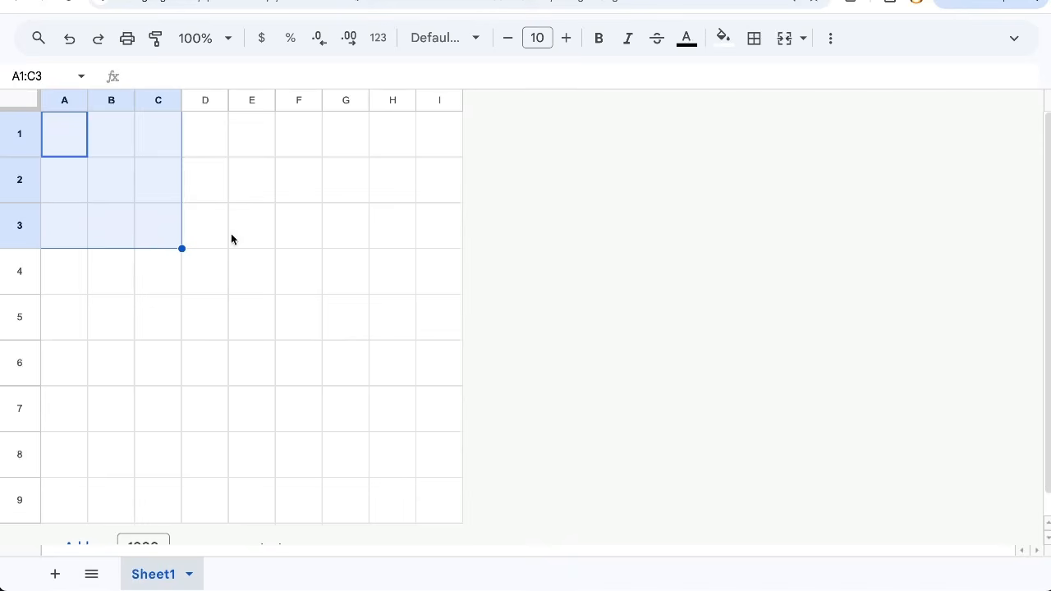
click(754, 38)
click(755, 109)
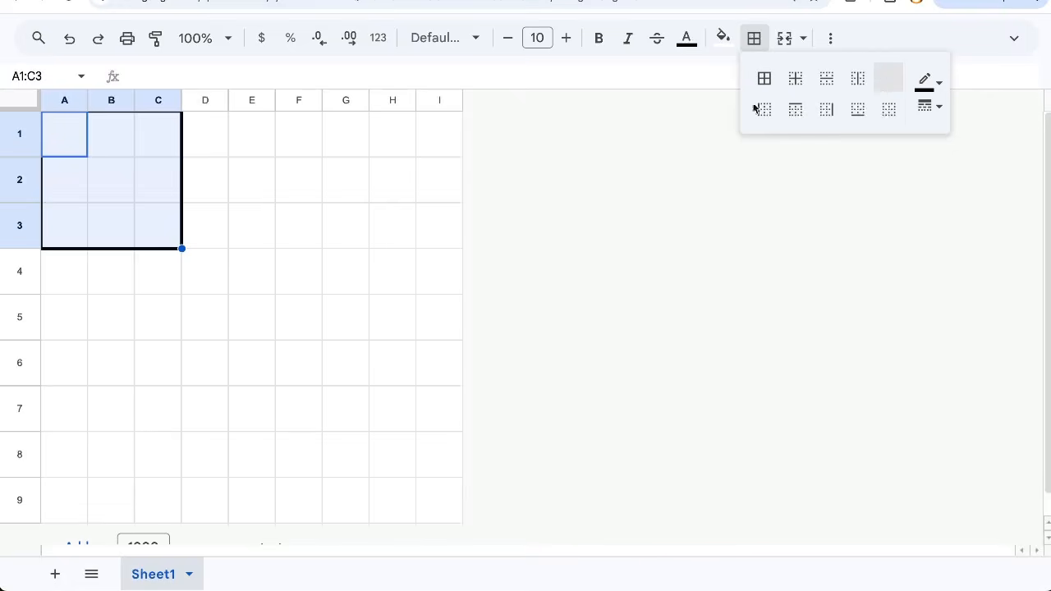
Step: Apply the same thick outer border to each of the remaining 3×3 blocks of the 9×9 grid
drag(213, 137, 313, 237)
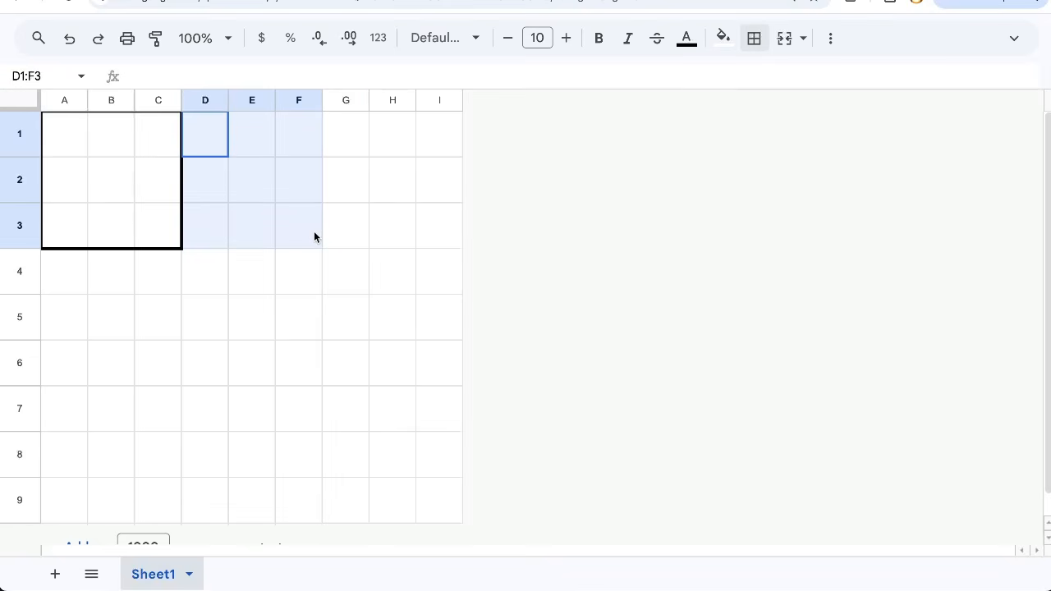
key(alt+shift+7)
drag(345, 134, 451, 227)
key(alt+shift+7)
drag(351, 271, 427, 353)
key(alt+shift+7)
drag(195, 284, 285, 378)
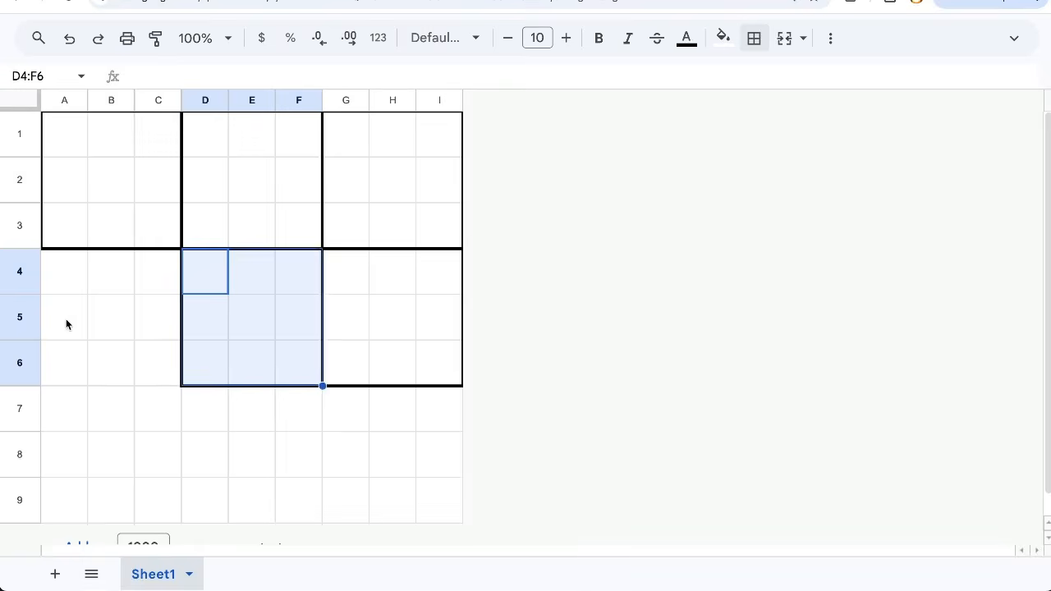
key(alt+shift+7)
drag(46, 277, 156, 361)
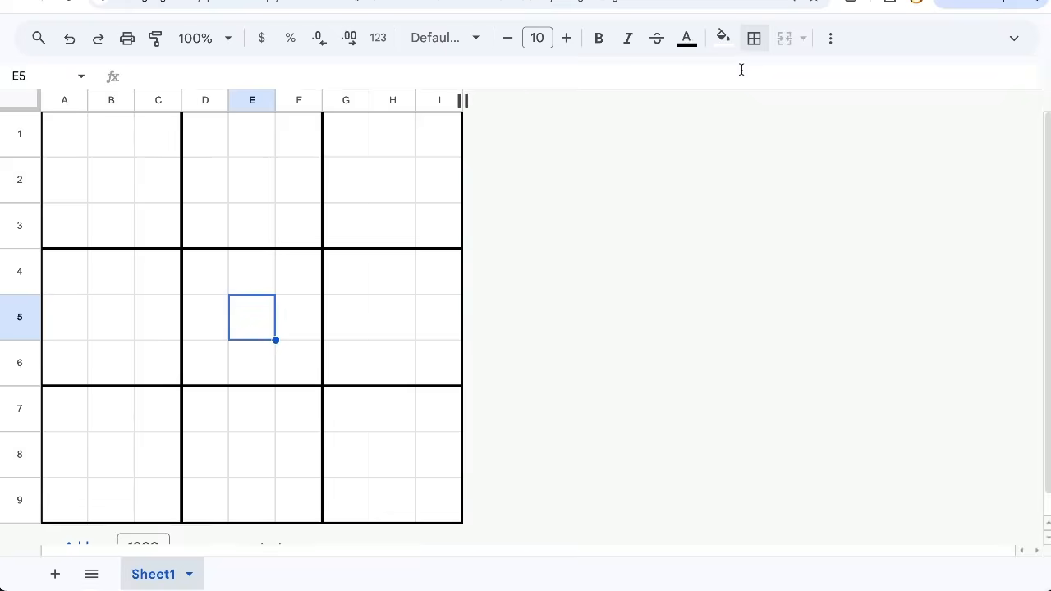
Step: Fill the grid's center cell E5 with bright yellow
click(725, 40)
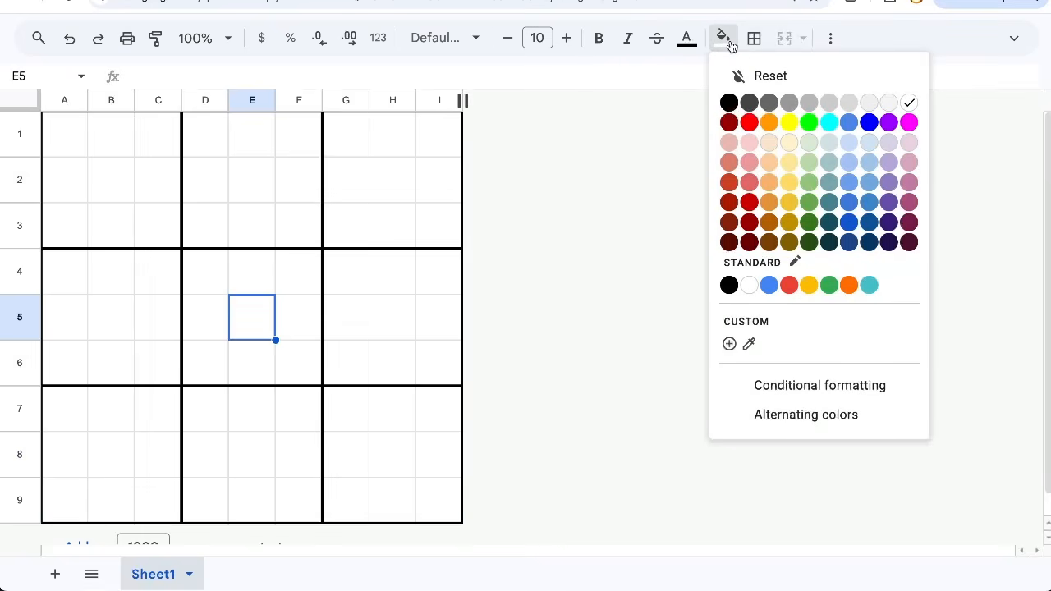
click(788, 123)
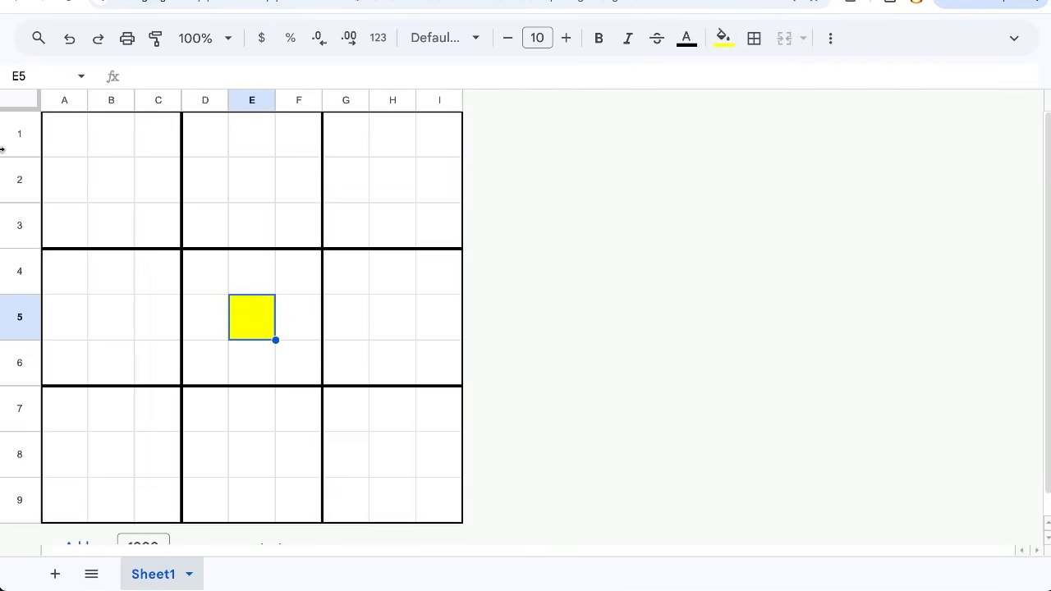
click(108, 170)
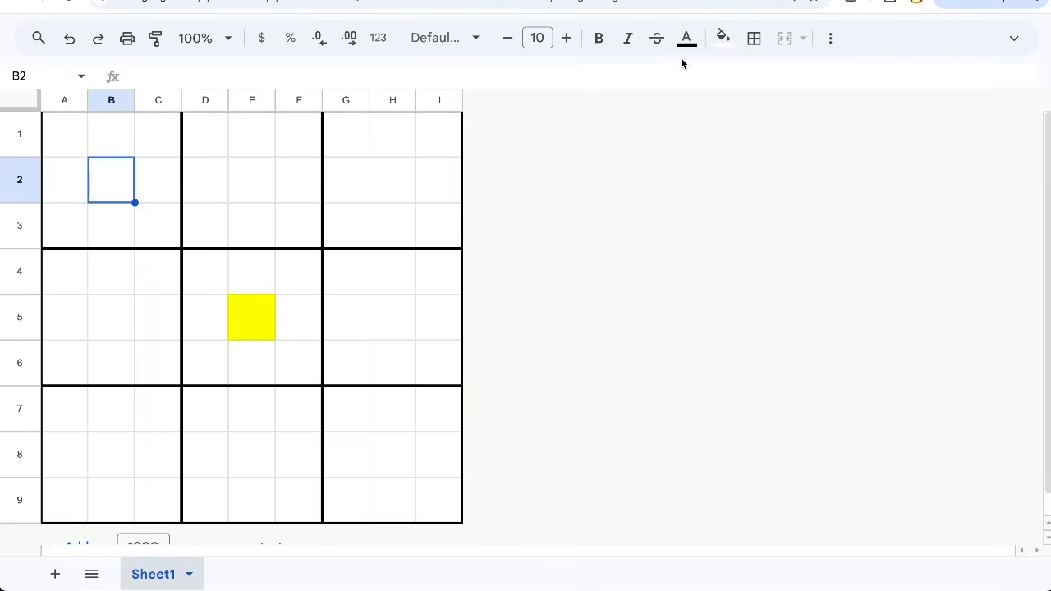
Step: Fill cells D4:F4 above the yellow center cell with the palest yellow
drag(227, 269, 311, 263)
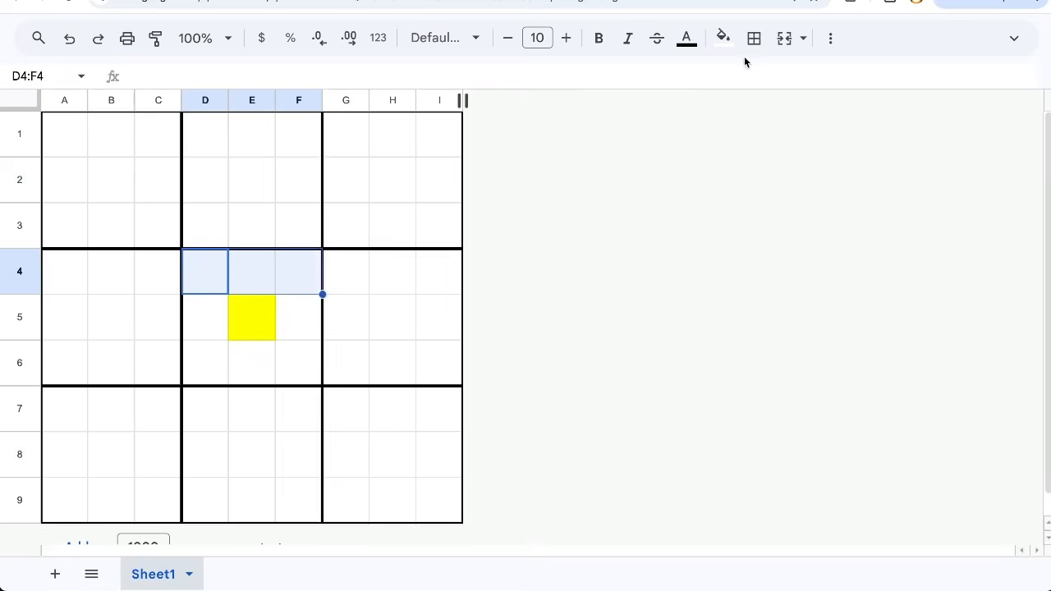
click(723, 39)
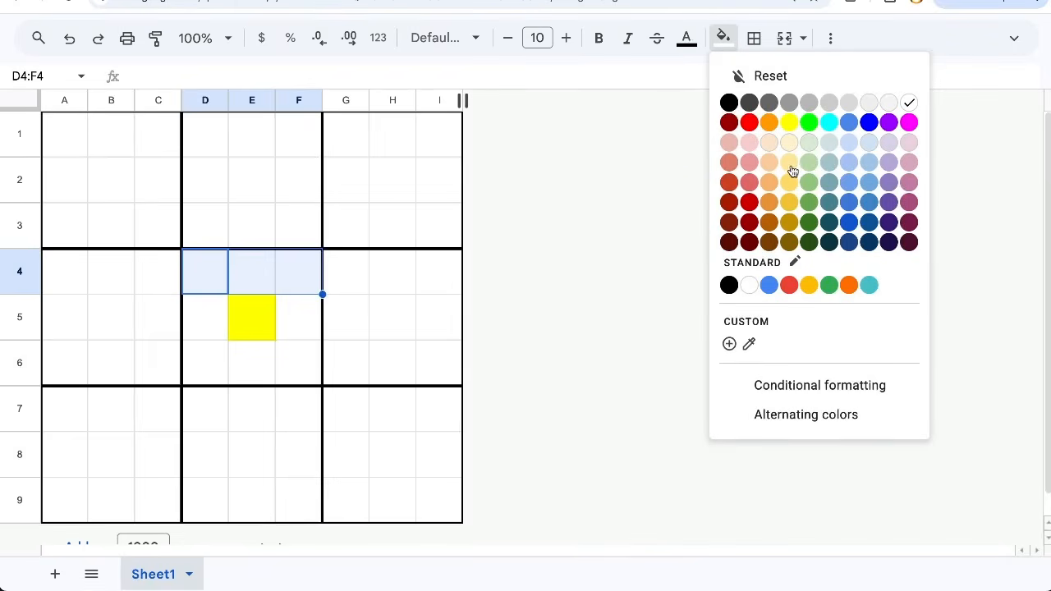
click(795, 163)
click(723, 39)
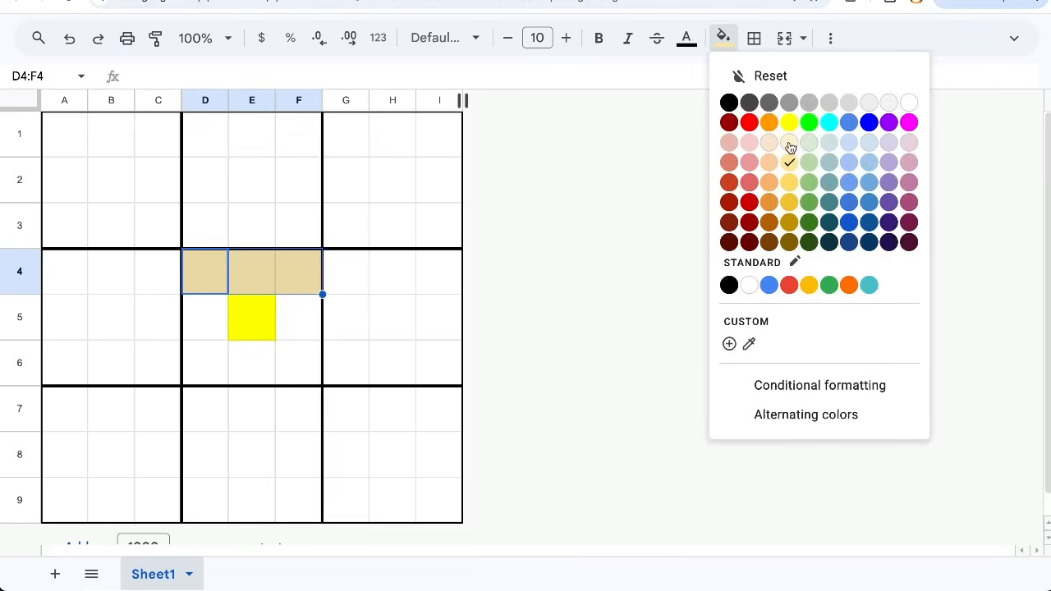
click(789, 144)
Step: Repeat the pale yellow fill on D6:F6, F5 and D5 to surround the center cell
drag(219, 359, 299, 362)
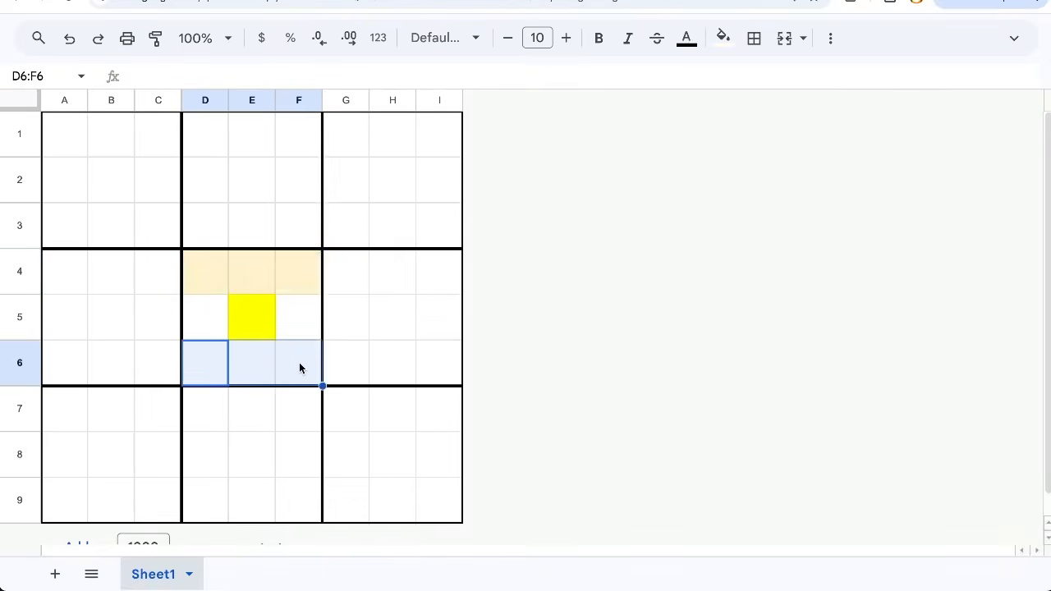
key(F4)
click(307, 331)
key(F4)
click(194, 335)
key(F4)
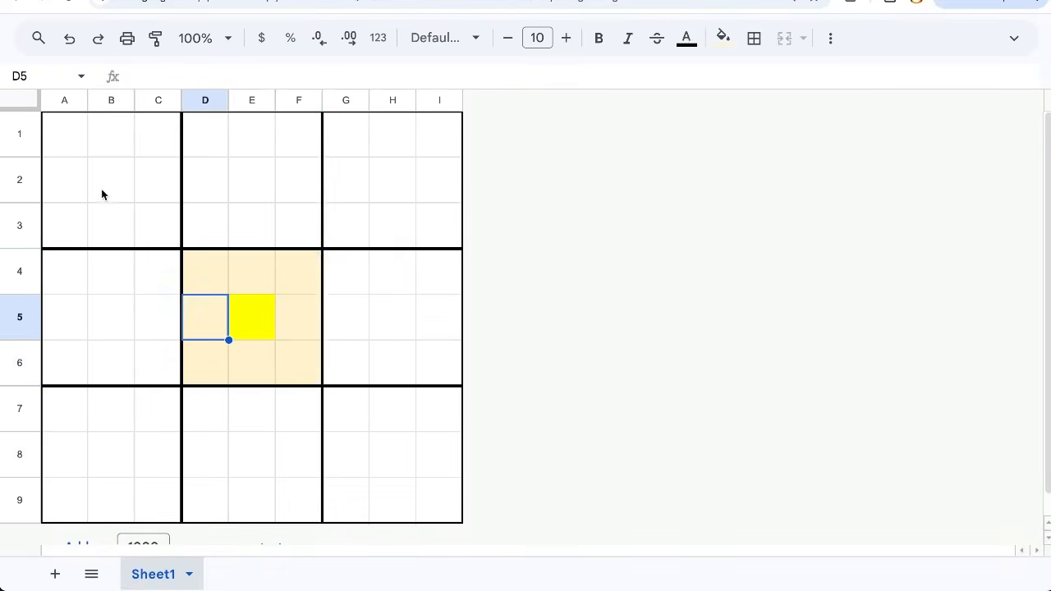
Step: Repeat the pale yellow fill on the center cells of the outer 3×3 blocks: B2, E2, H2, H5, H8, E8, B8 and B5
click(102, 191)
key(F4)
click(234, 175)
key(F4)
click(393, 193)
key(F4)
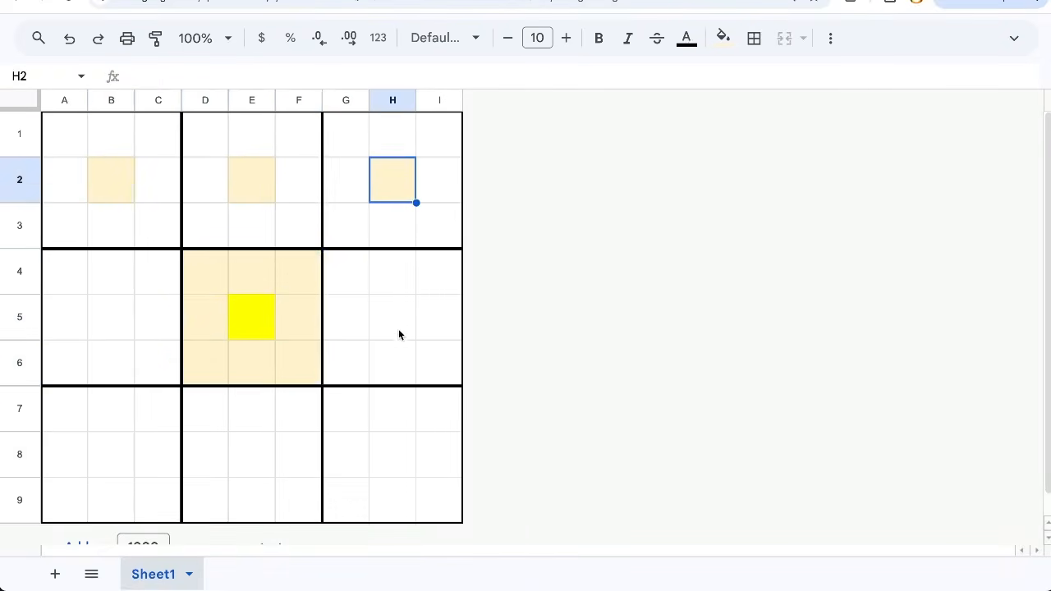
click(399, 330)
key(F4)
click(397, 450)
click(270, 451)
key(F4)
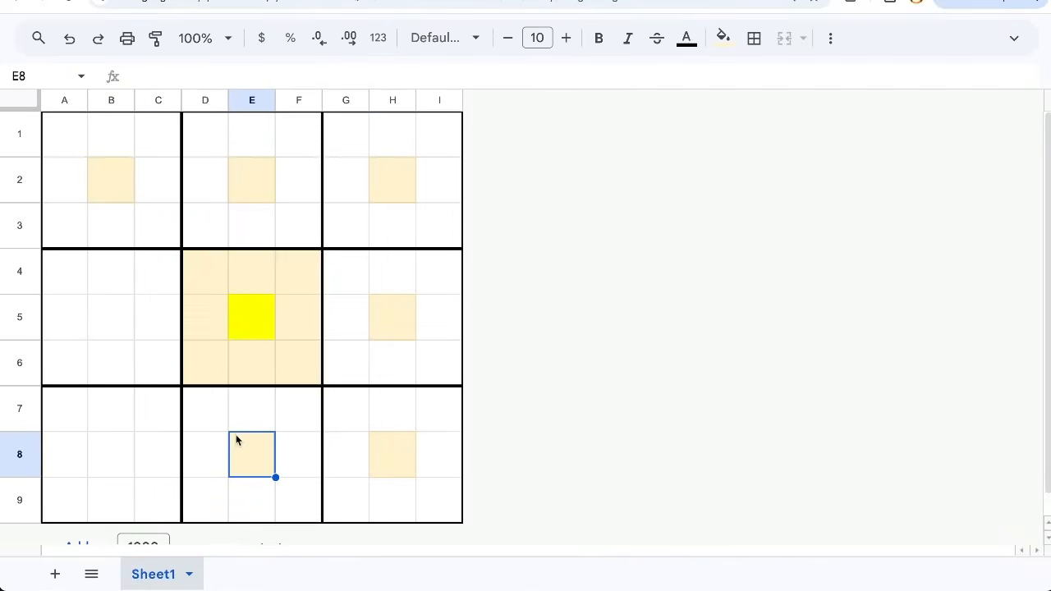
click(122, 441)
key(F4)
click(118, 333)
key(F4)
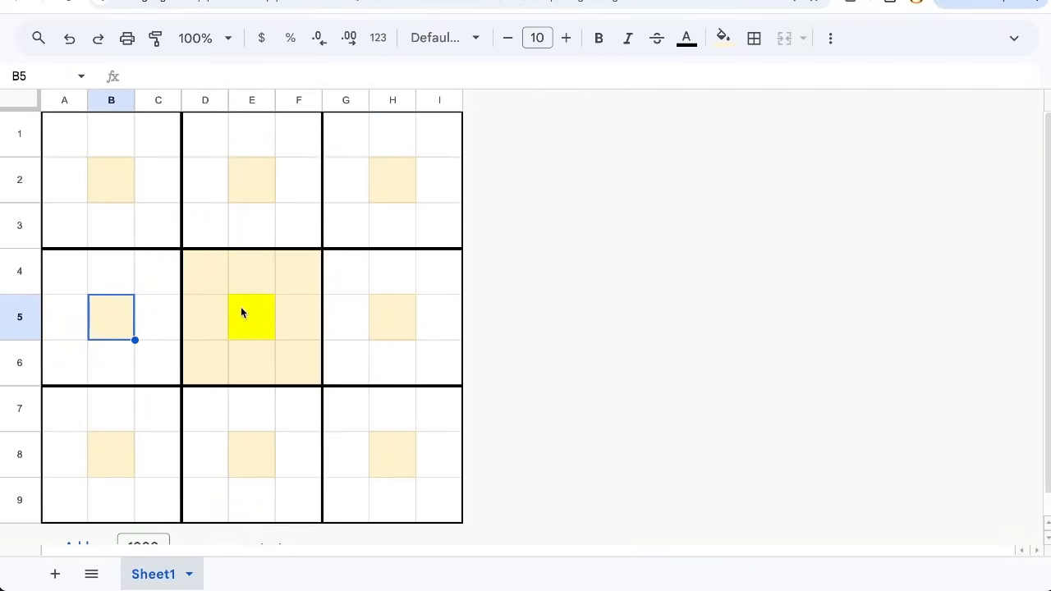
Step: Link cell B2 to the center block's corner cell with the formula =D4
drag(219, 286, 320, 321)
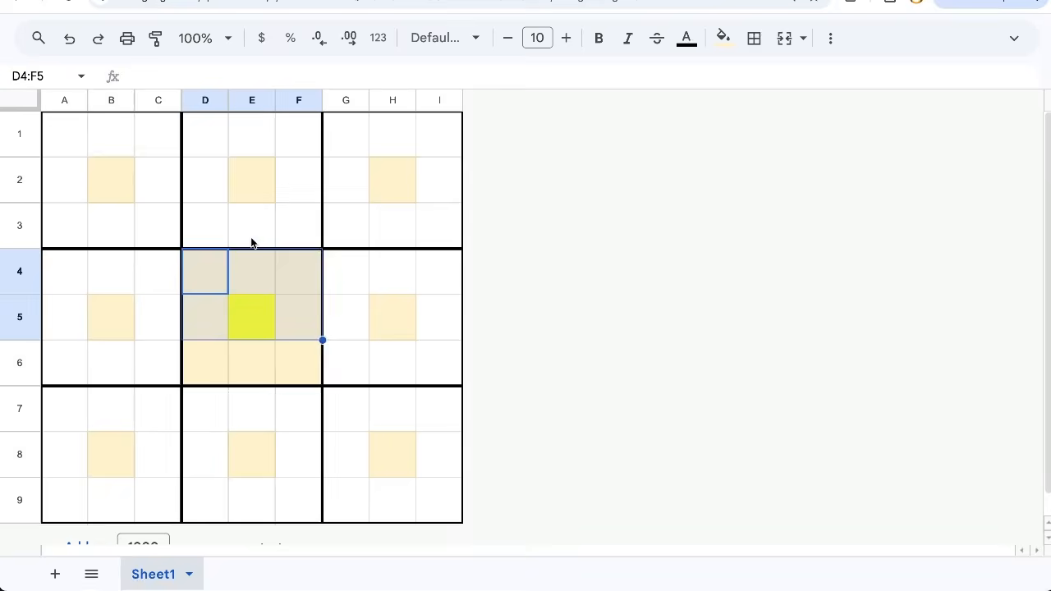
click(108, 167)
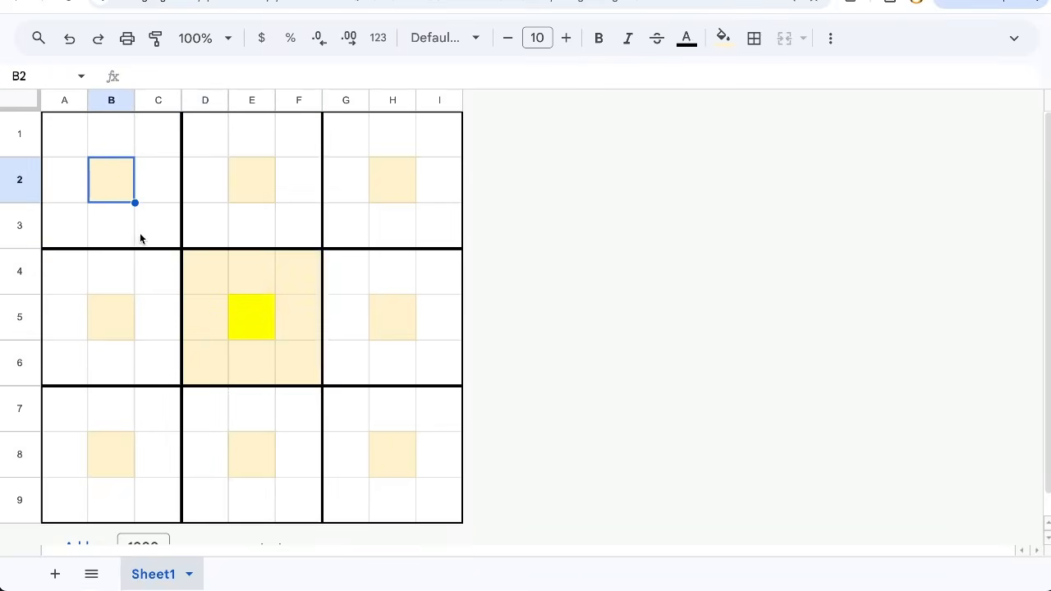
text(=)
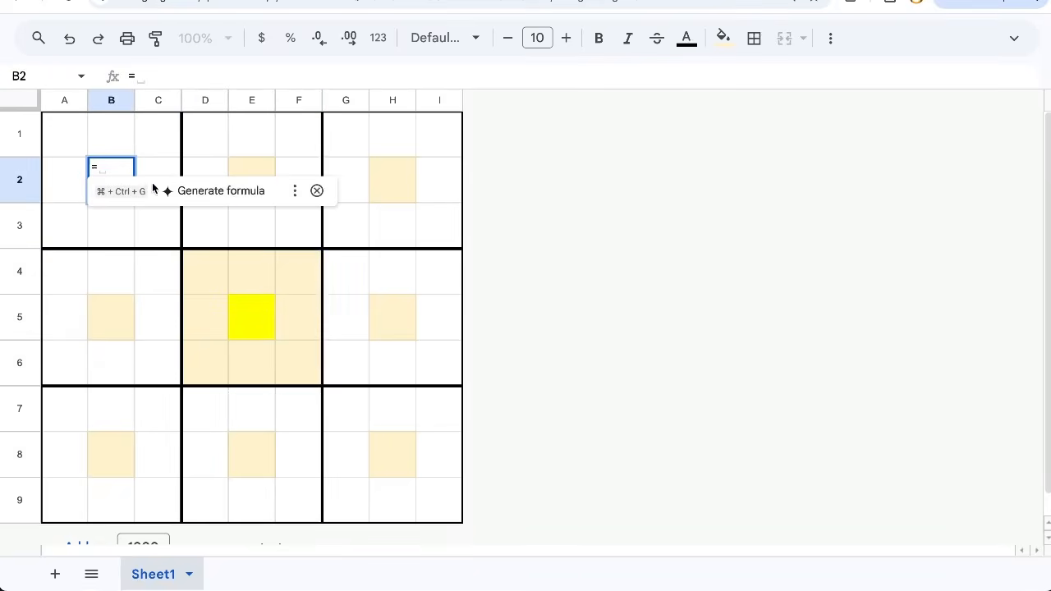
click(210, 279)
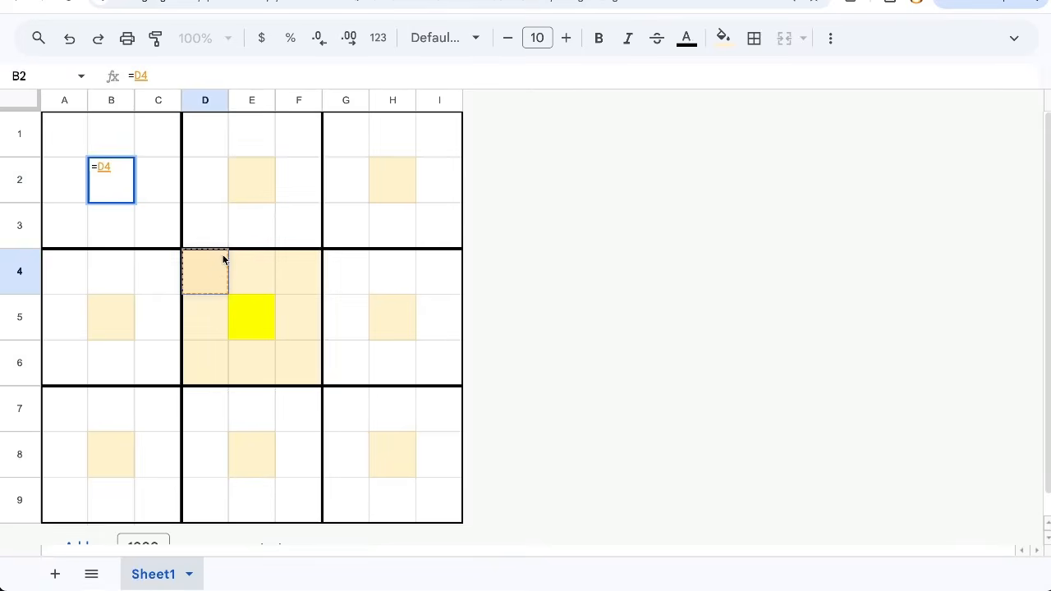
key(Return)
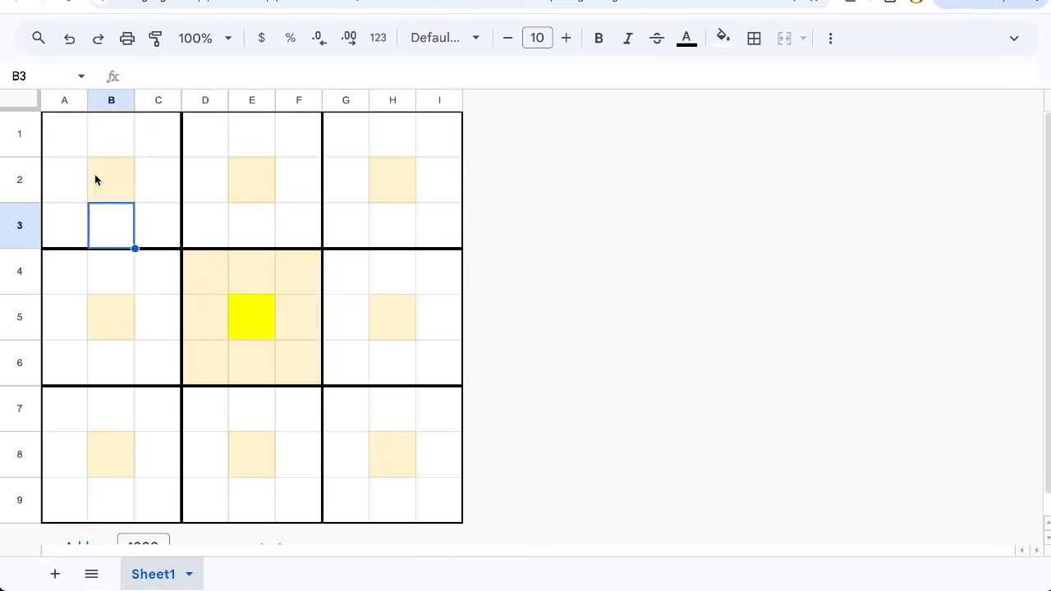
Step: Enter "hello" in D4 to test the link and check cell B2
click(123, 177)
click(208, 269)
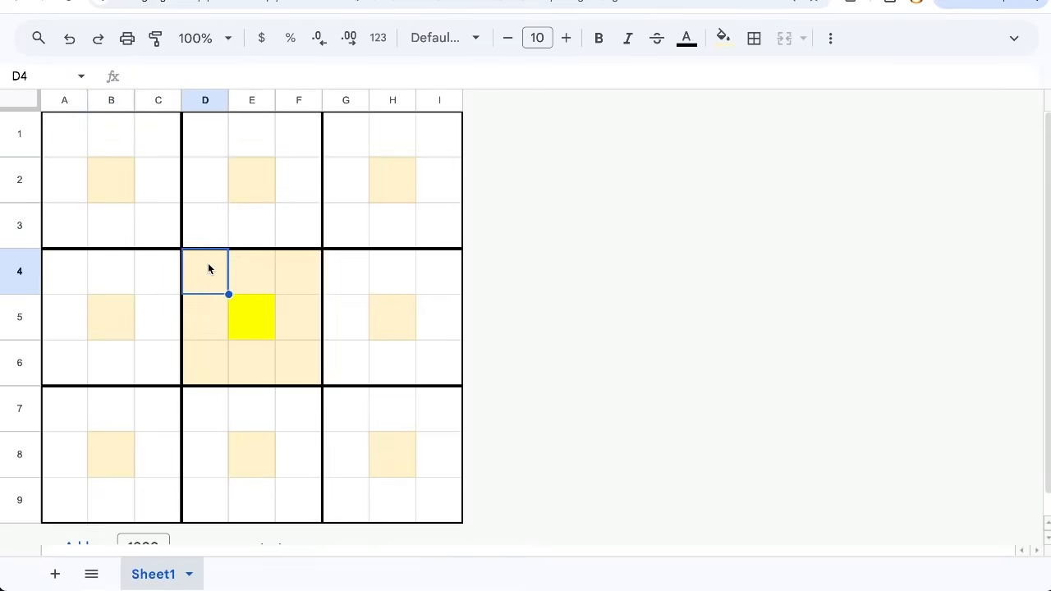
text(hello)
key(Return)
click(107, 179)
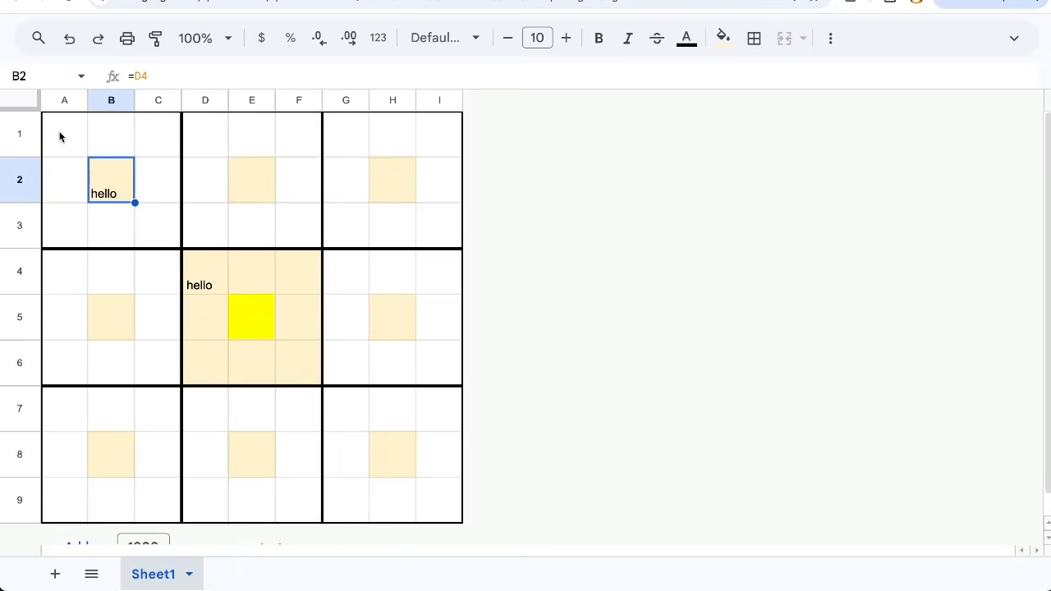
Step: Clear the contents of the whole sheet and center all its cells horizontally
click(27, 105)
key(Delete)
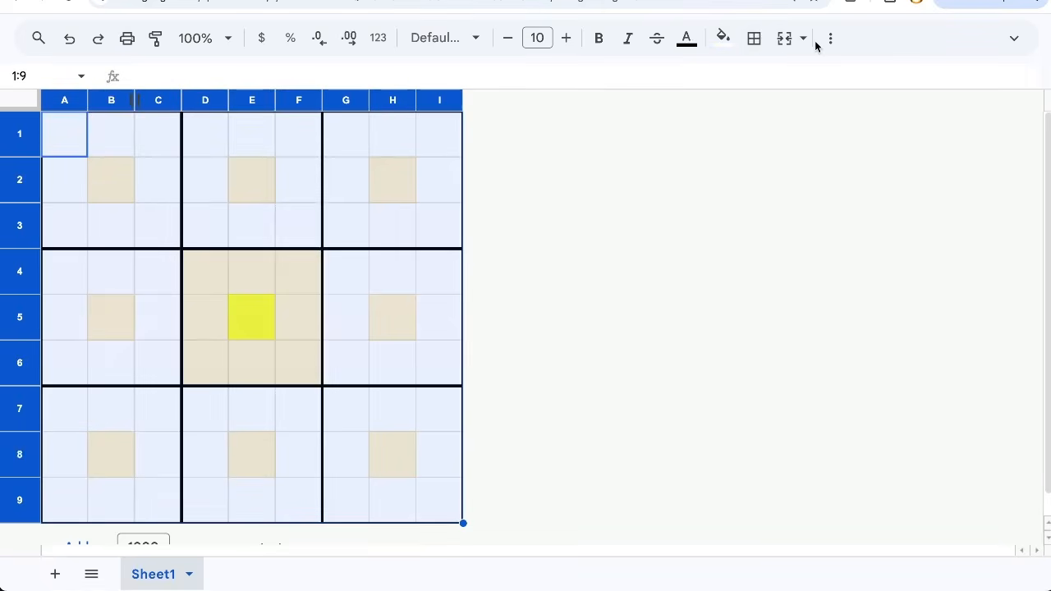
click(803, 39)
click(830, 38)
click(432, 75)
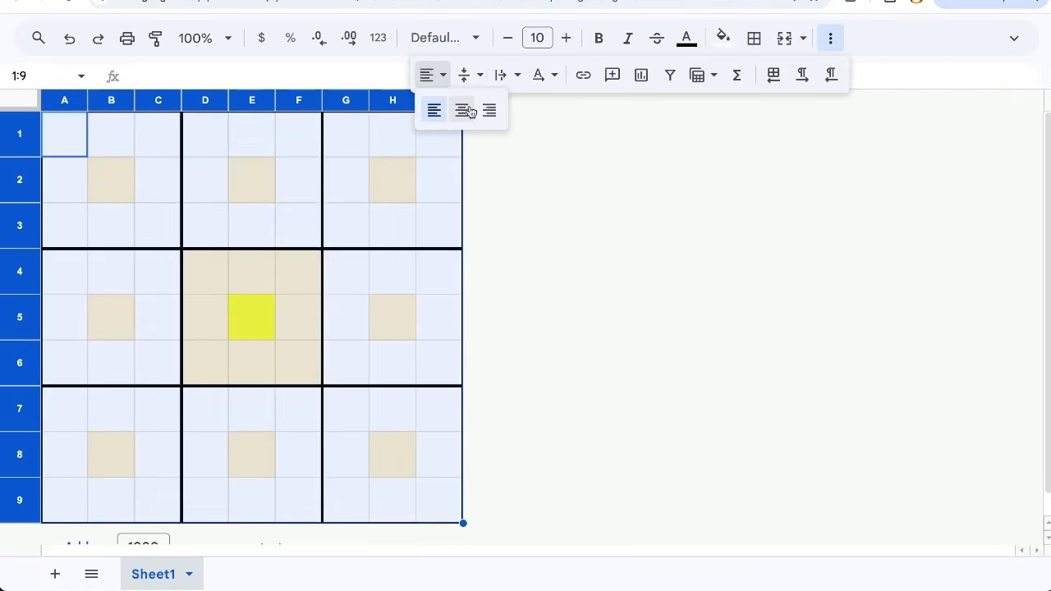
click(464, 111)
click(301, 233)
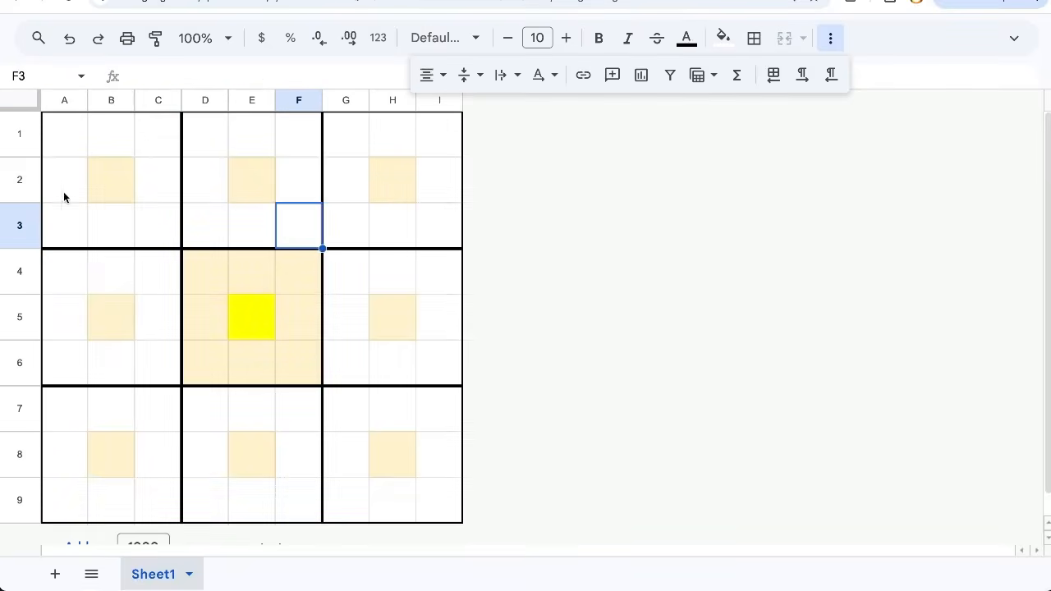
click(840, 39)
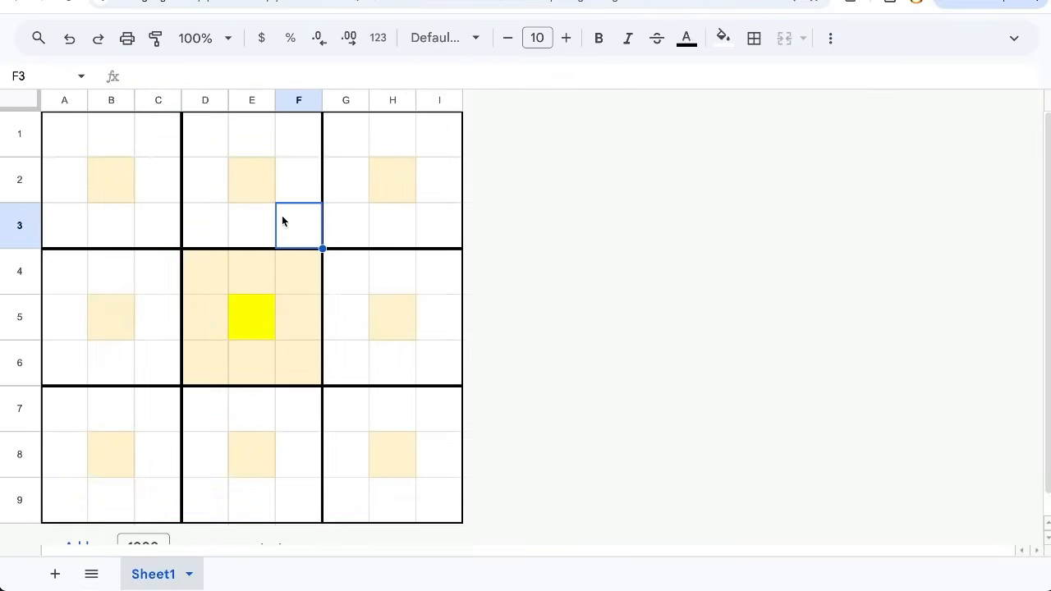
Step: Bring back the menu bar and hide the sheet's gridlines
click(1014, 37)
click(143, 56)
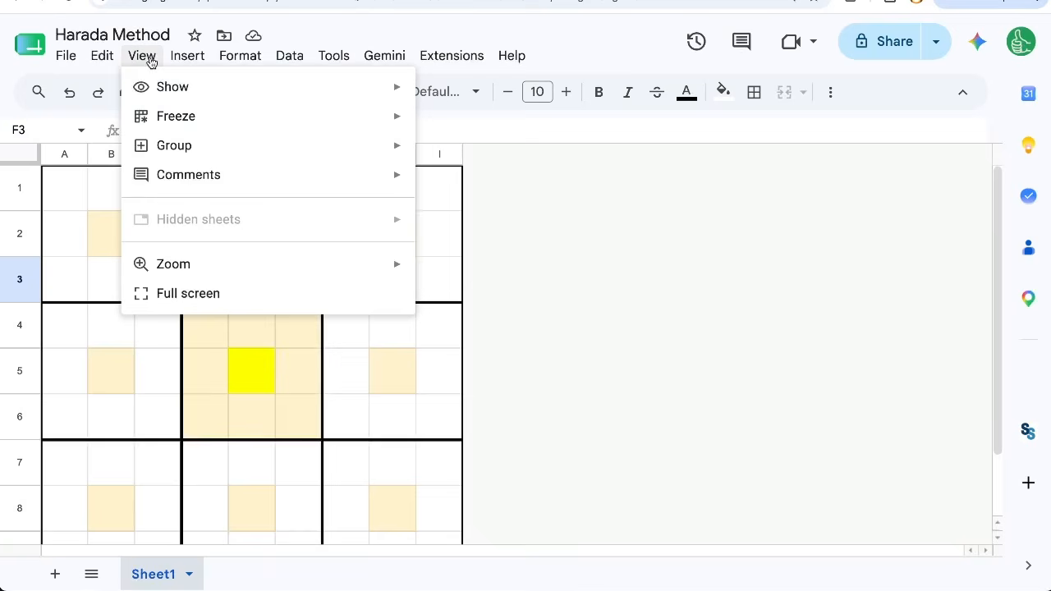
mouse_move(160, 85)
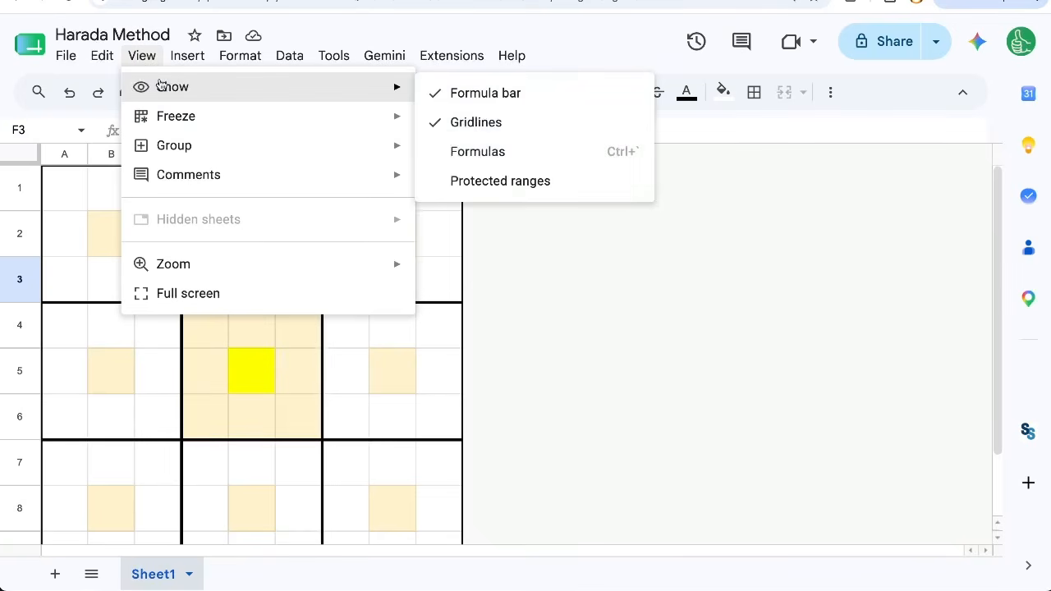
click(482, 120)
Step: Apply inner borders to A1:C3 using a thinner line style in medium gray
drag(58, 188, 153, 291)
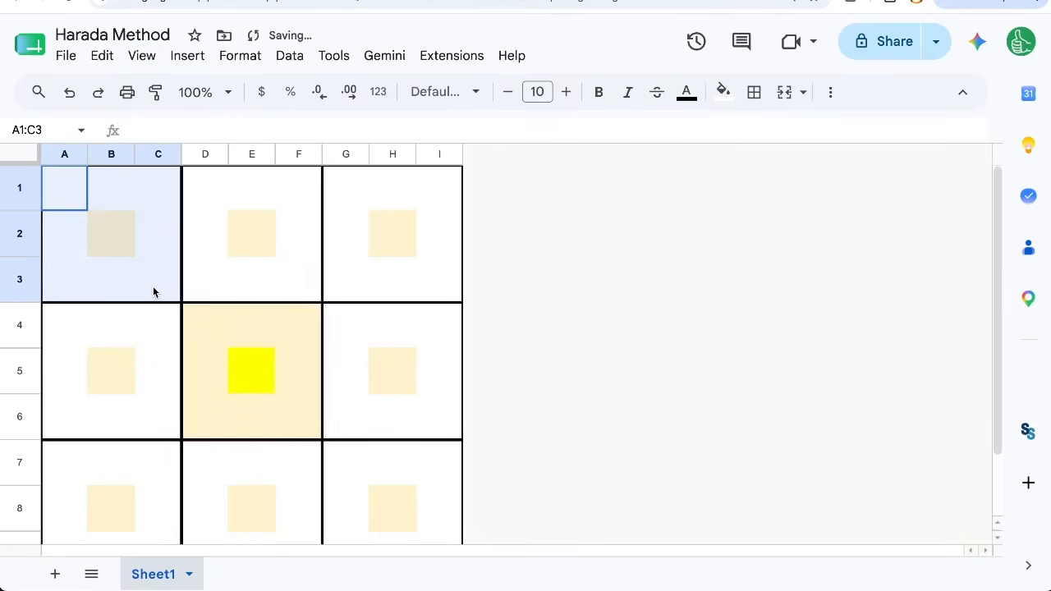
click(752, 92)
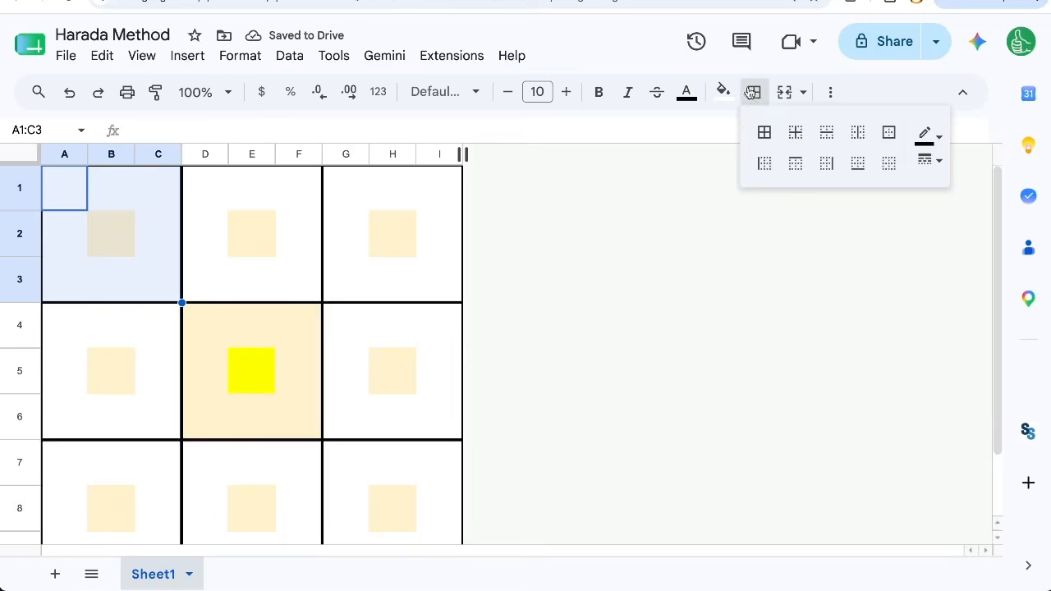
click(929, 160)
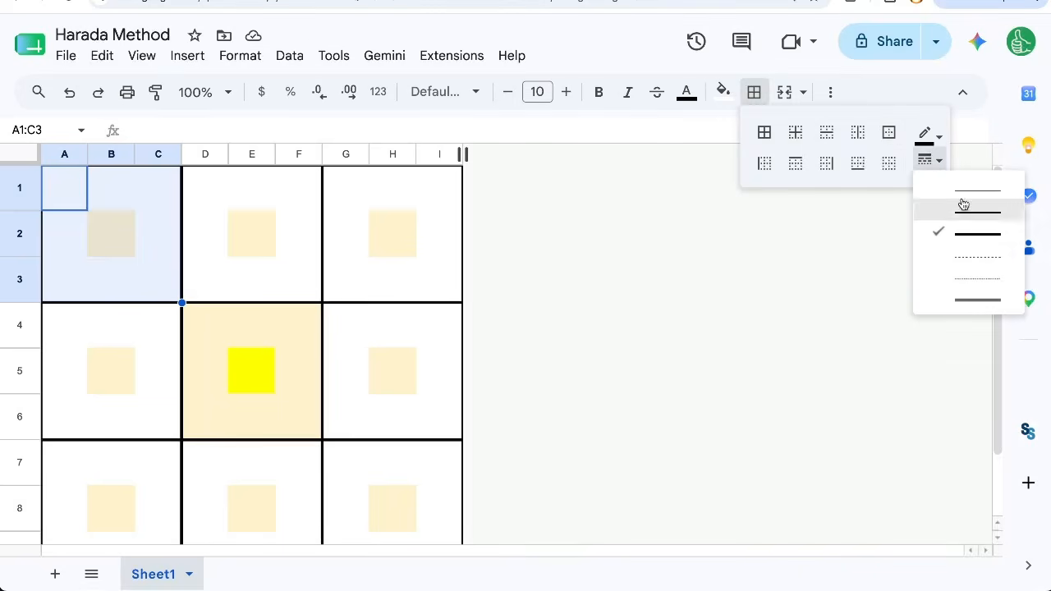
click(965, 200)
click(926, 135)
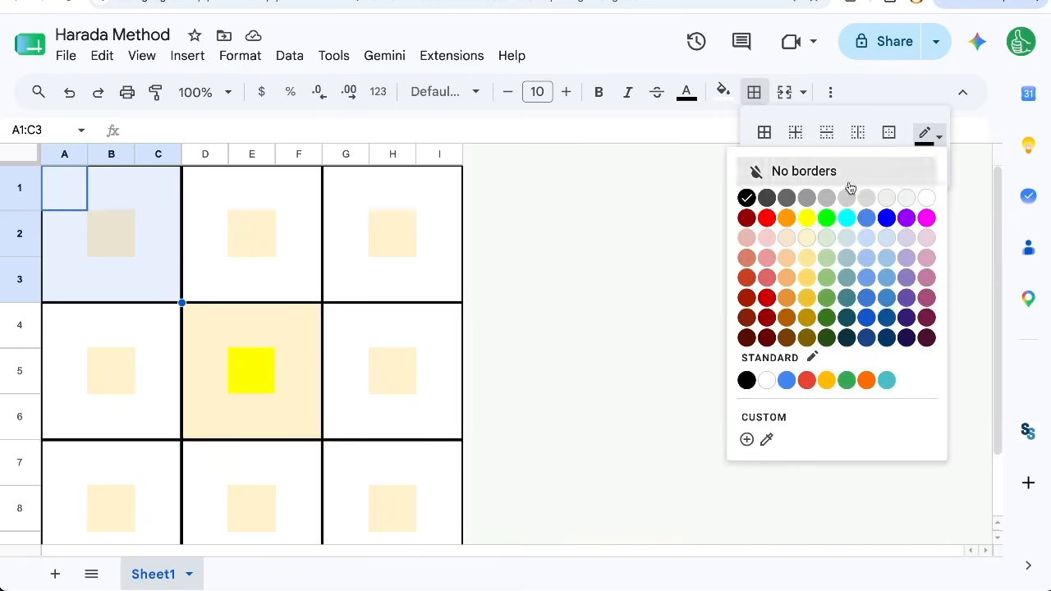
click(807, 200)
click(795, 136)
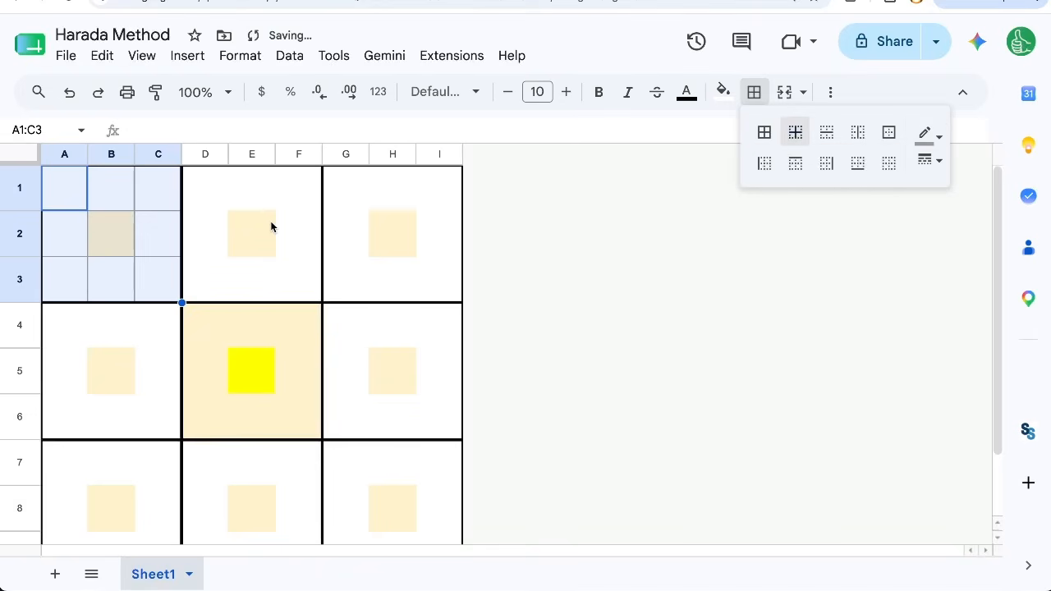
Step: Change the inner border color of A1:C3 to a very light gray
click(927, 135)
click(926, 136)
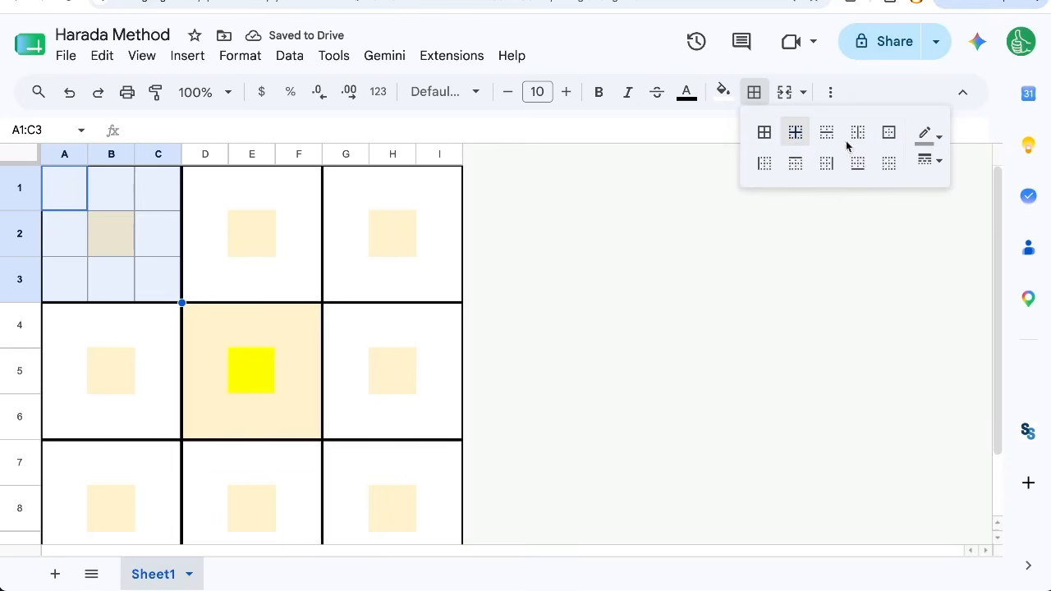
click(926, 135)
click(926, 135)
click(926, 135)
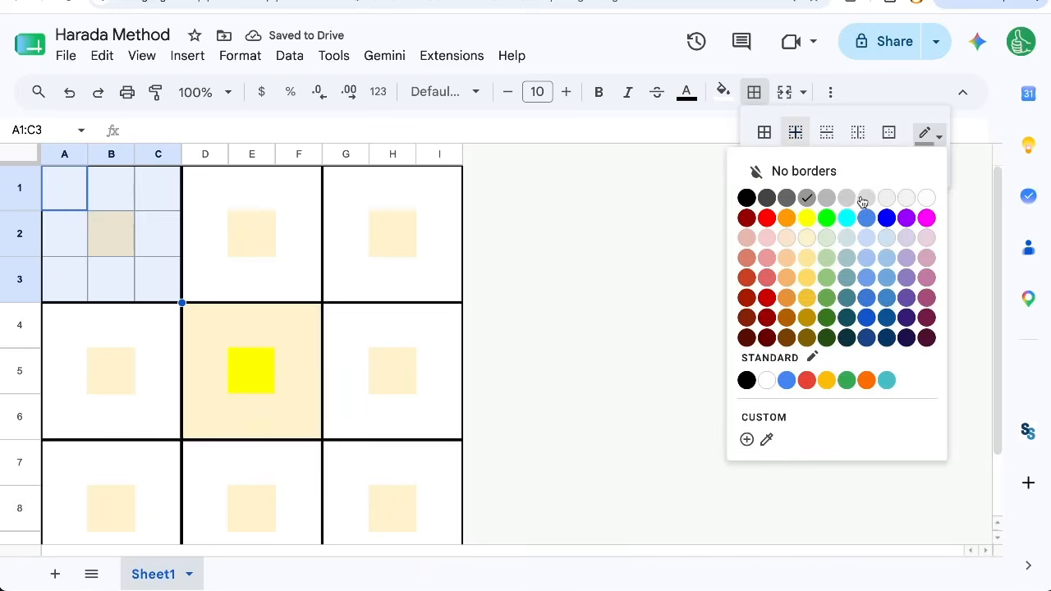
click(881, 199)
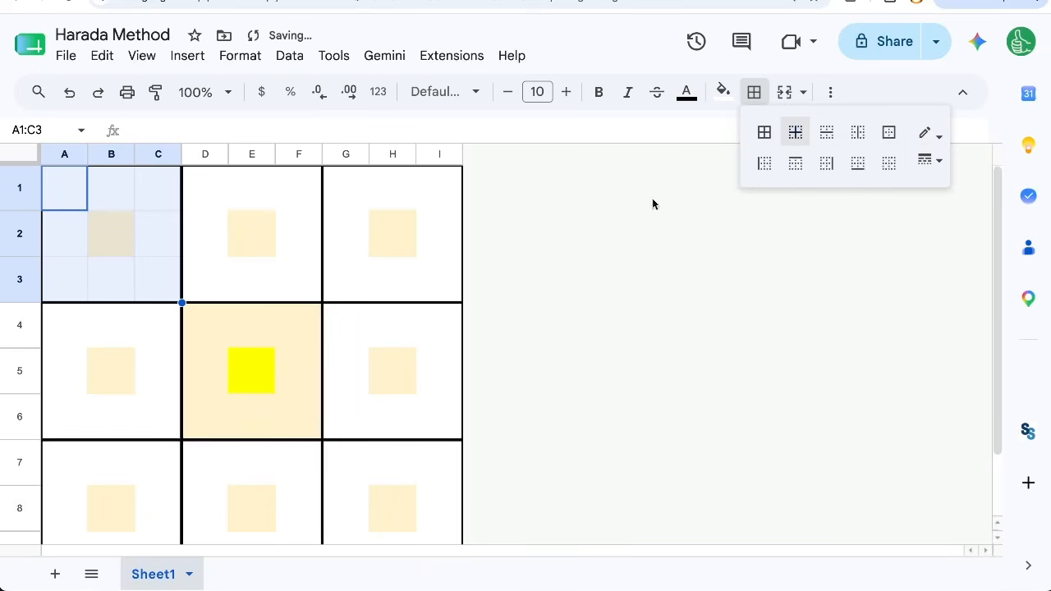
Step: Repeat the light gray inner borders on each of the other eight 3×3 blocks of the grid
drag(203, 194, 288, 278)
key(super+y)
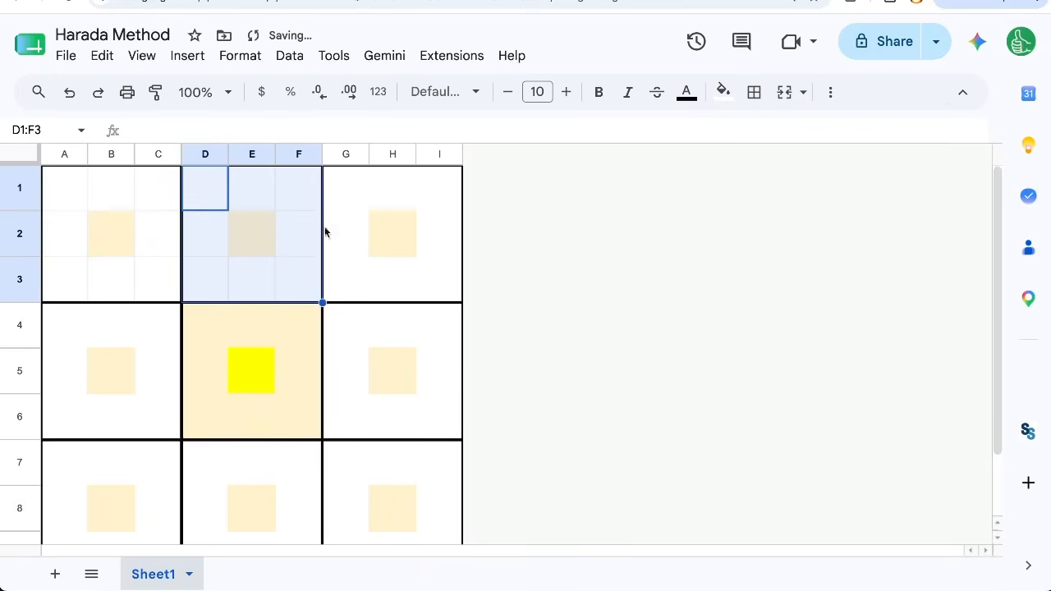
drag(352, 201, 434, 286)
key(super+y)
drag(354, 342, 471, 432)
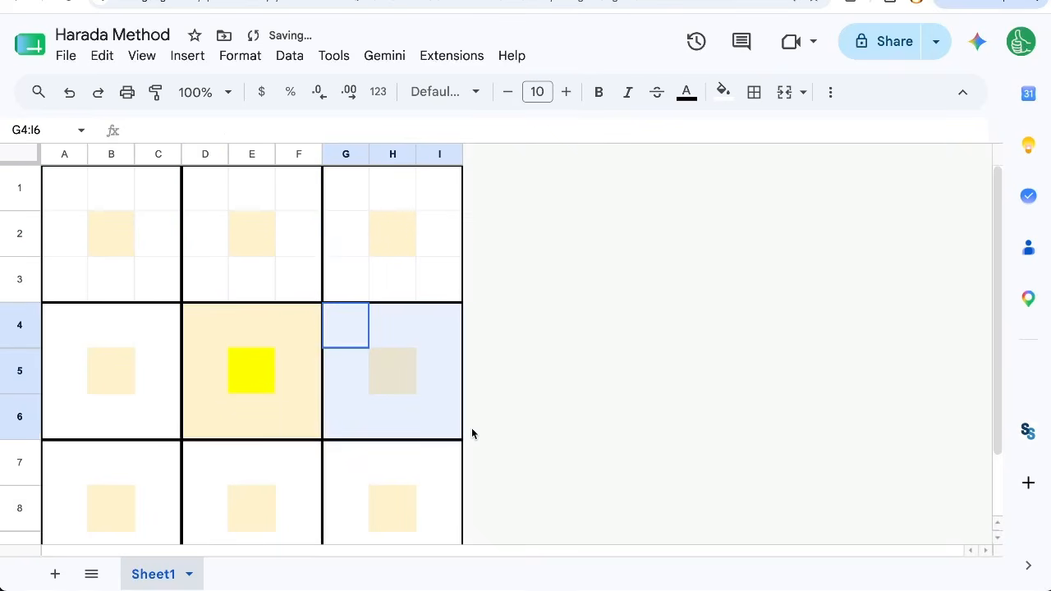
key(super+y)
drag(190, 316, 312, 422)
key(super+y)
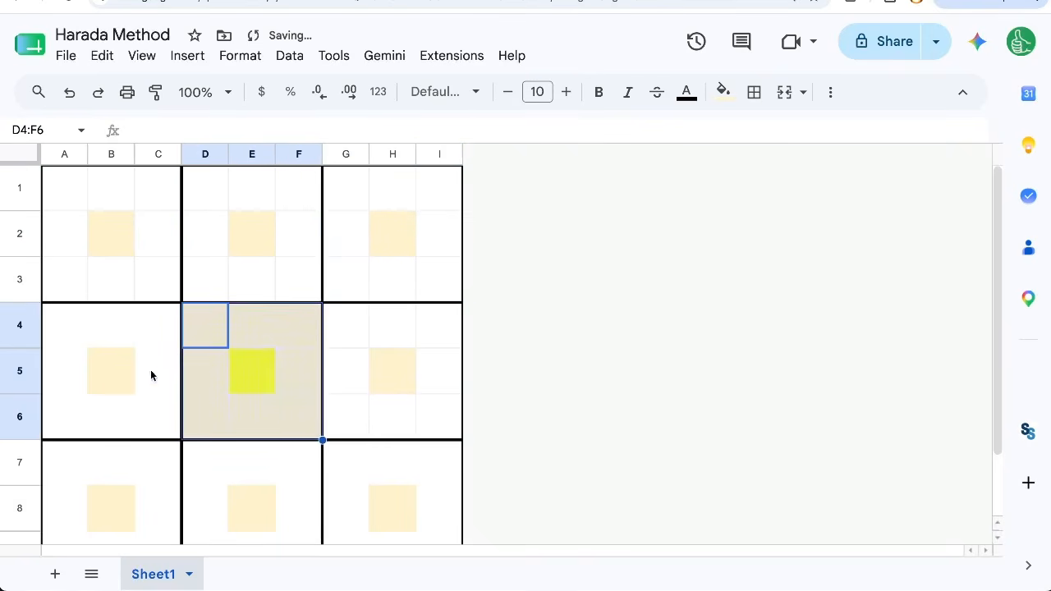
click(75, 339)
drag(75, 339, 144, 397)
key(super+y)
scroll(156, 415, down, 1)
drag(64, 377, 162, 467)
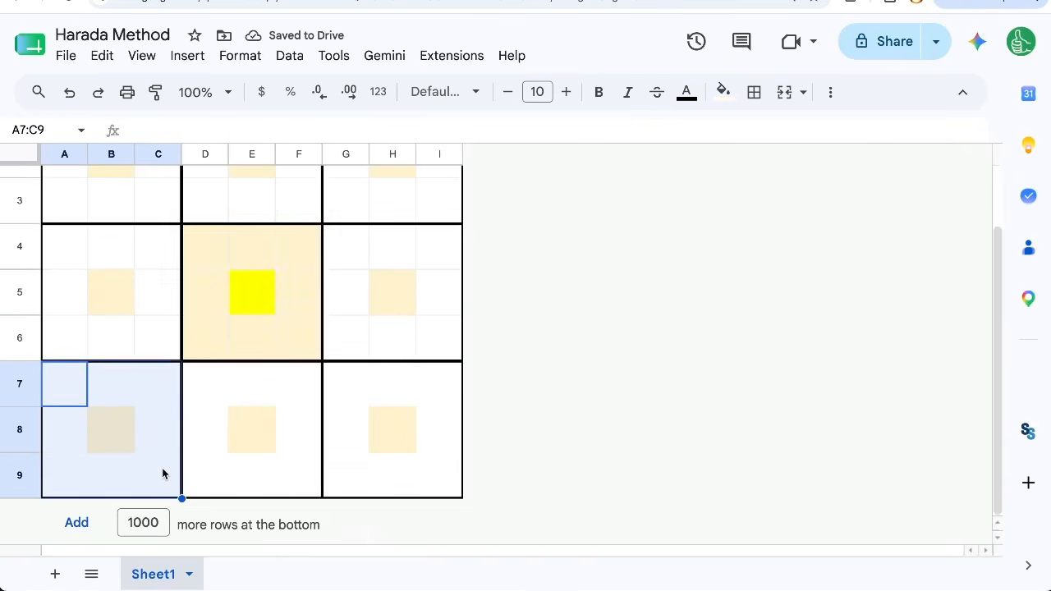
key(super+y)
click(212, 406)
drag(212, 405, 298, 469)
key(super+y)
drag(375, 394, 411, 479)
drag(343, 391, 443, 476)
scroll(352, 417, up, 1)
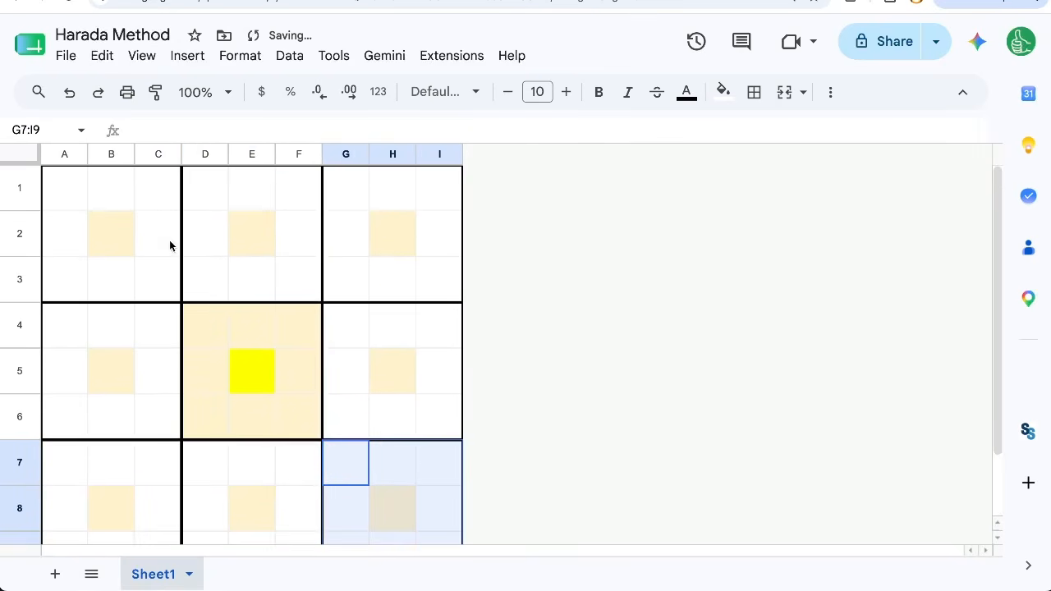
Step: Link cell E2 to the cell above the yellow center with the formula =E4
key(super+equal)
key(super+equal)
key(super+equal)
key(super+equal)
key(super+equal)
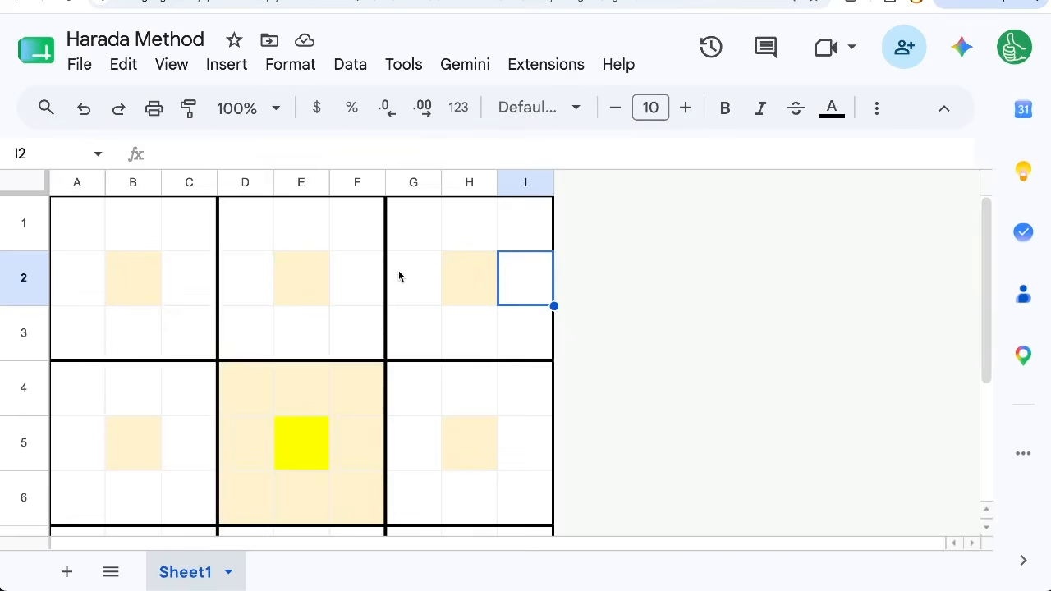
click(286, 283)
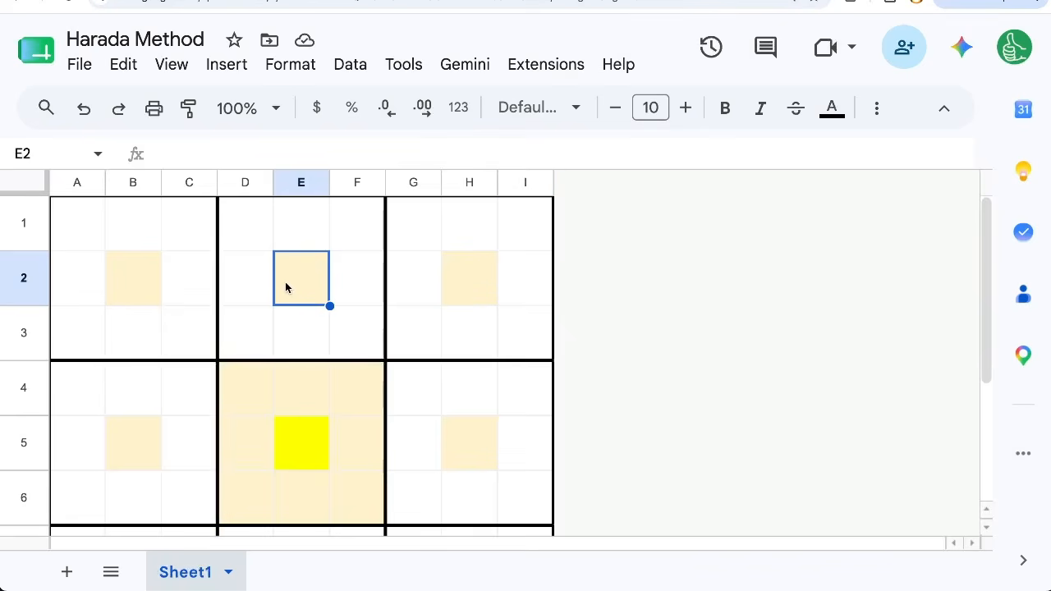
scroll(300, 279, down, 1)
scroll(300, 299, up, 1)
text(=)
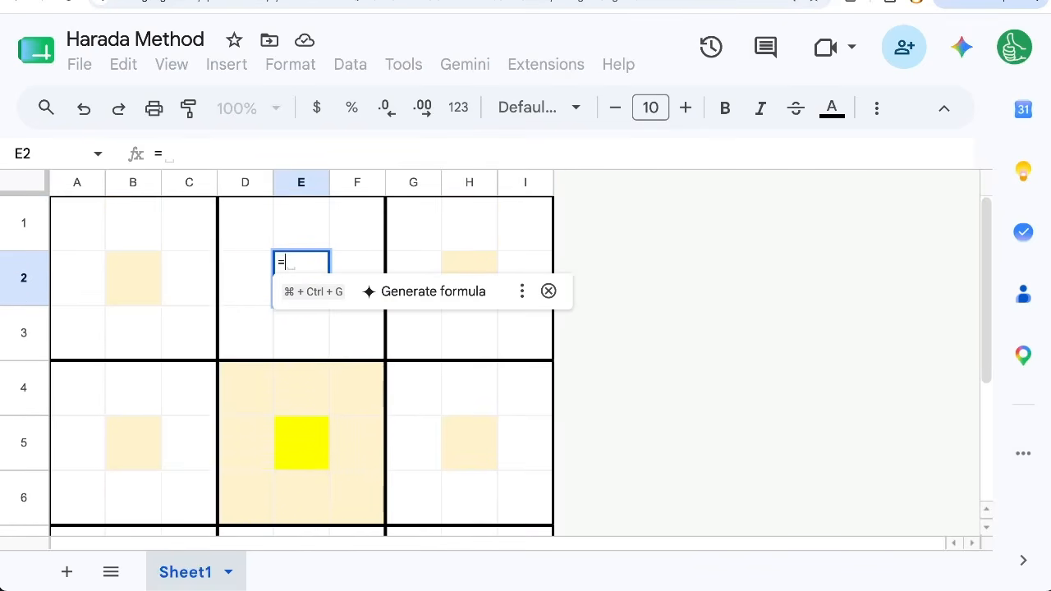
click(319, 397)
key(Return)
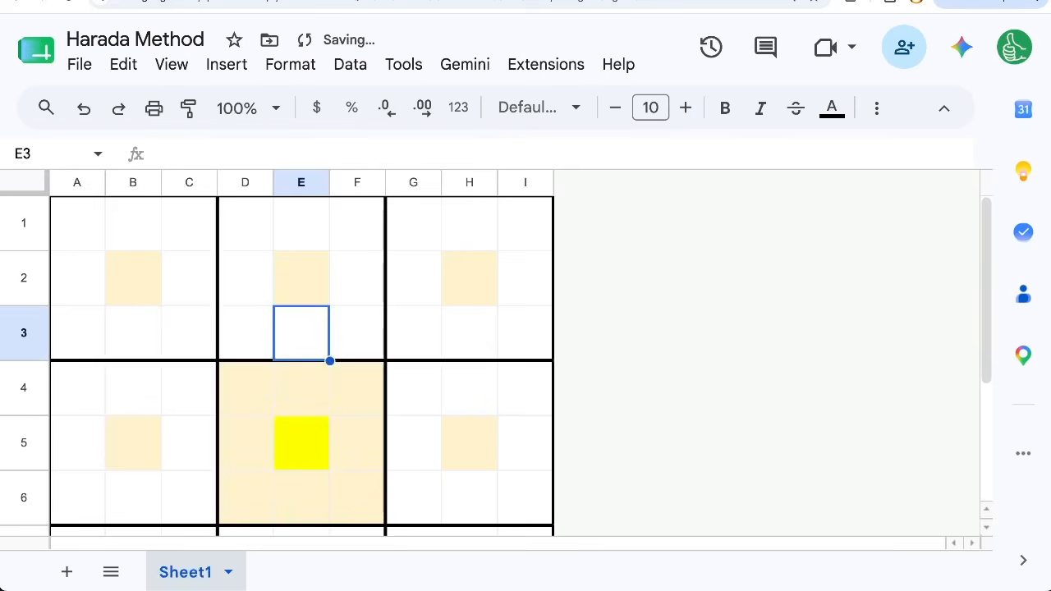
Step: Link cell H2 to the center block's corner cell with the formula =F4
click(461, 273)
text(=)
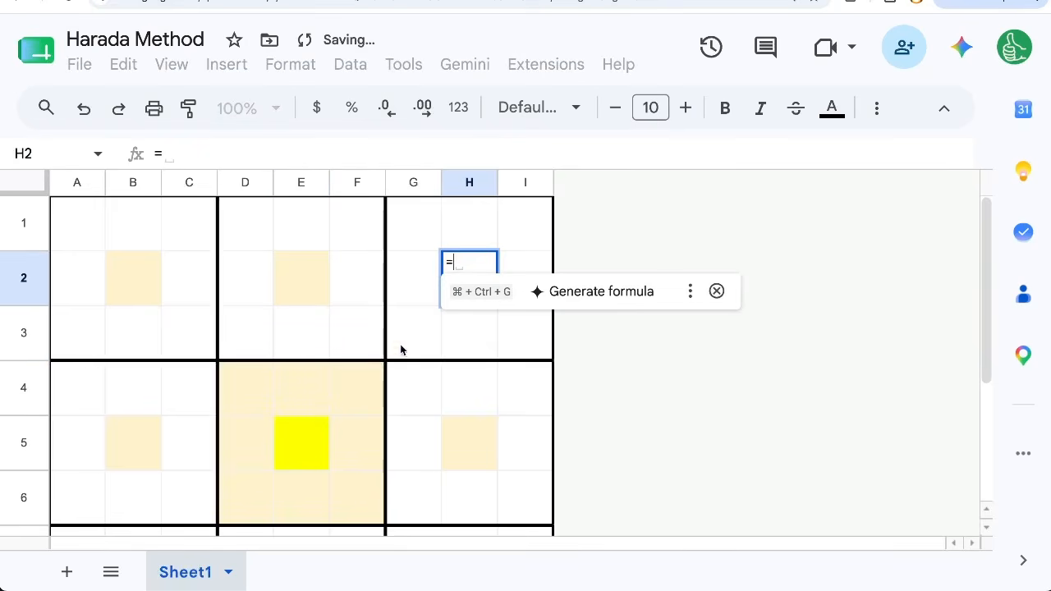
click(359, 392)
key(Return)
Step: Link cell H5 to the cell immediately beside the yellow center with the formula =F5
click(481, 455)
text(=)
click(358, 455)
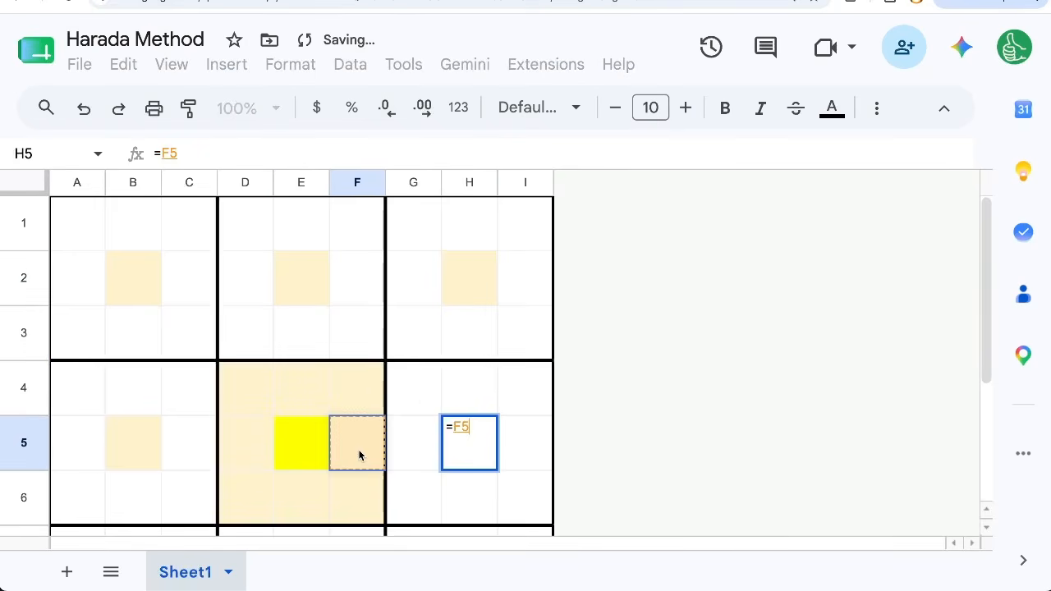
key(Return)
Step: Link cell B5 to the center block's cell D5 with a direct cell reference
scroll(366, 424, down, 3)
click(132, 286)
text(=)
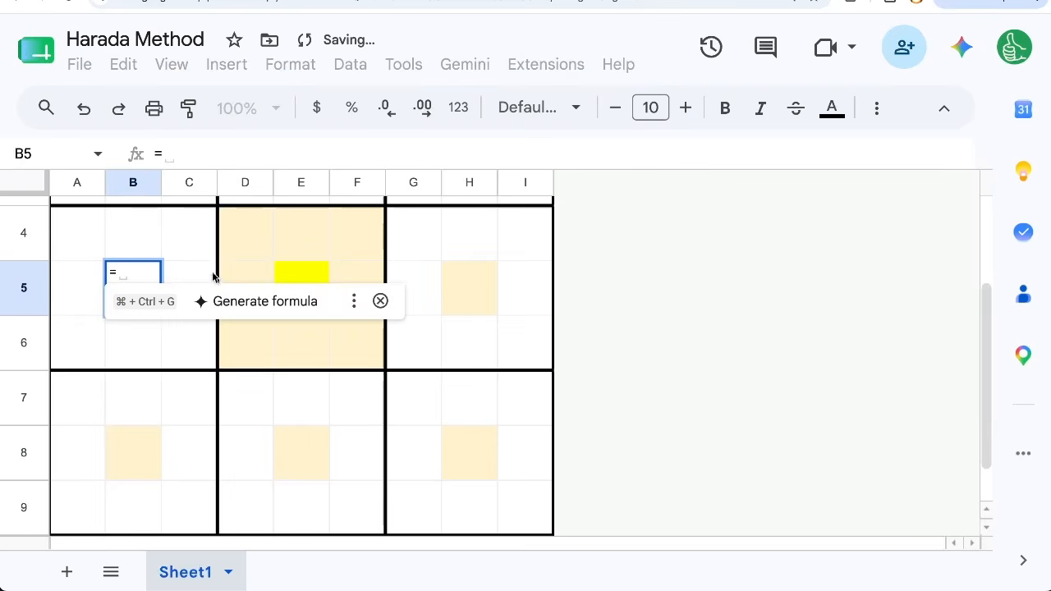
click(245, 274)
key(Return)
Step: Enter "Drafted #1" as the main goal in the yellow center cell E5
scroll(335, 279, up, 1)
click(309, 306)
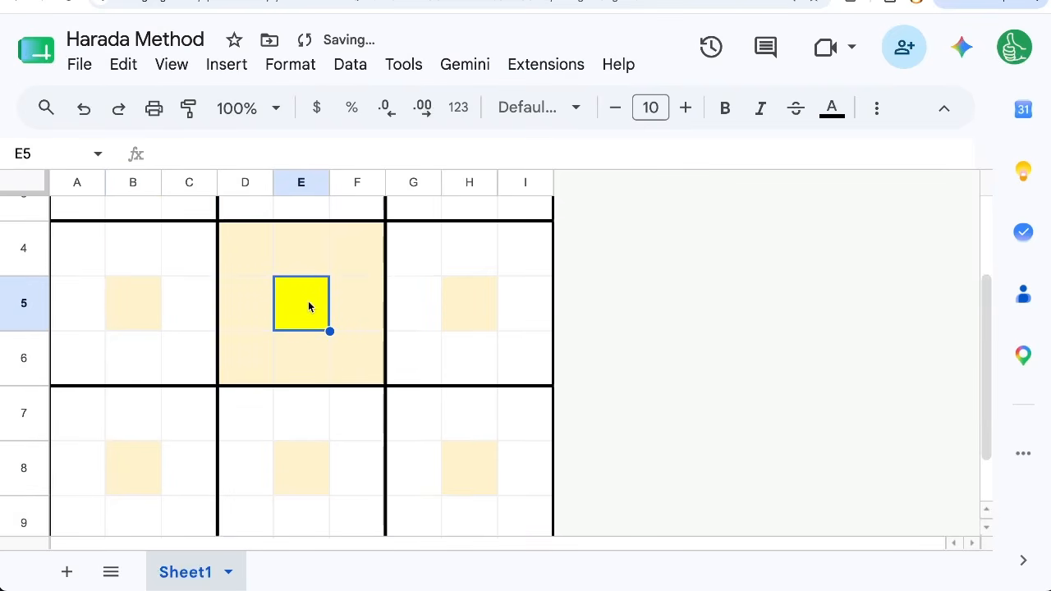
text(Drafted #1)
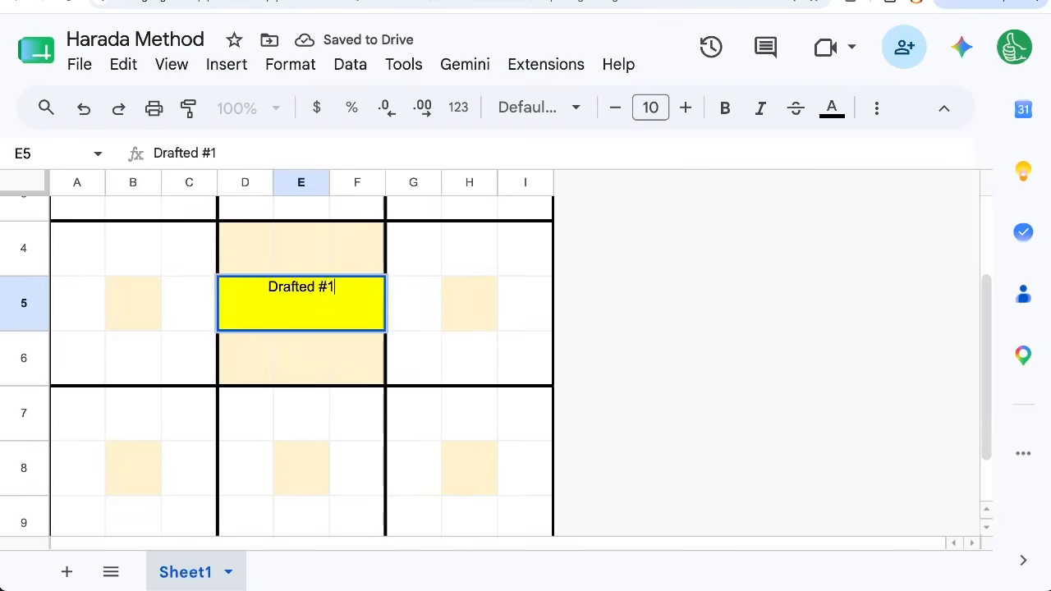
key(Return)
Step: Change the font of the whole sheet to Quicksand and reduce the font size to 7
scroll(288, 295, up, 1)
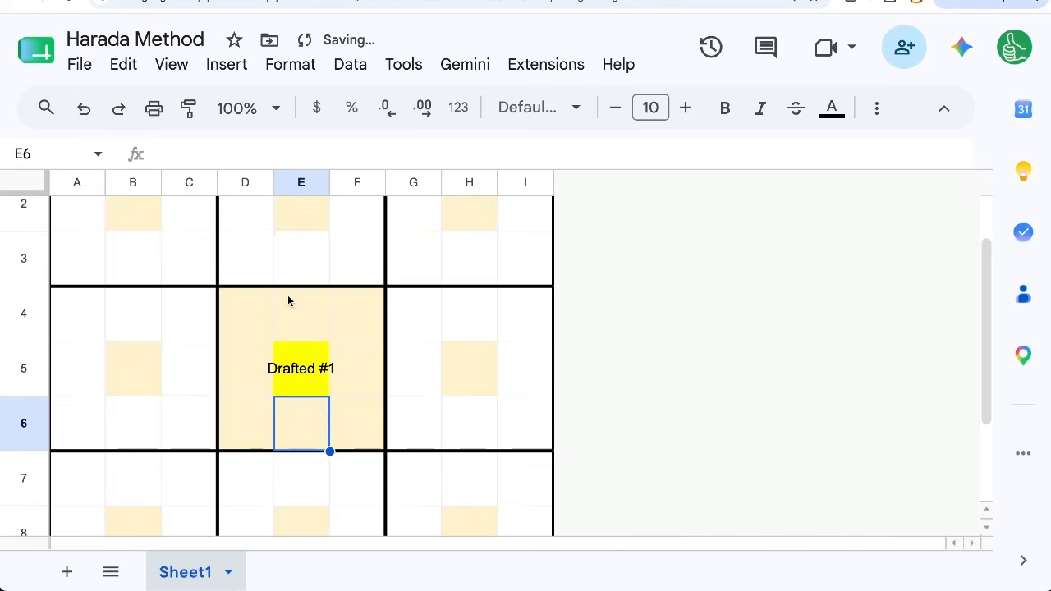
click(23, 182)
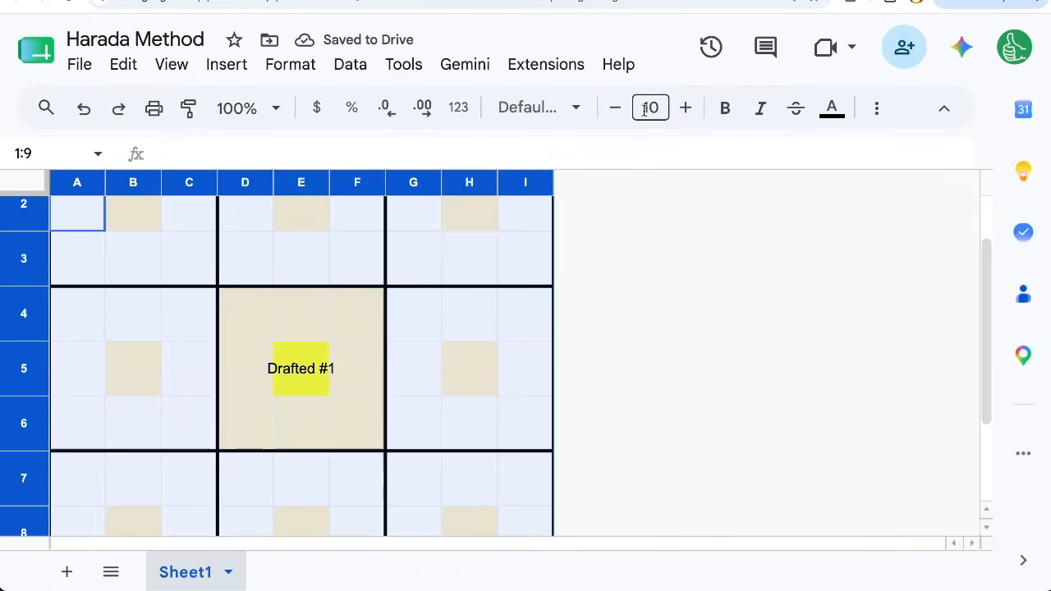
click(538, 108)
click(558, 326)
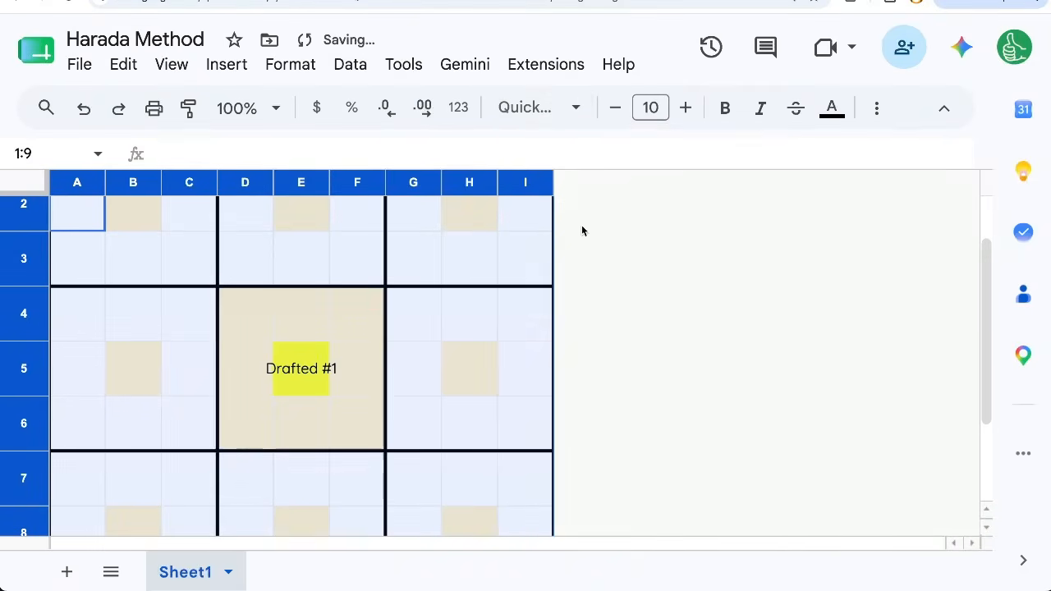
click(613, 108)
click(614, 108)
click(613, 108)
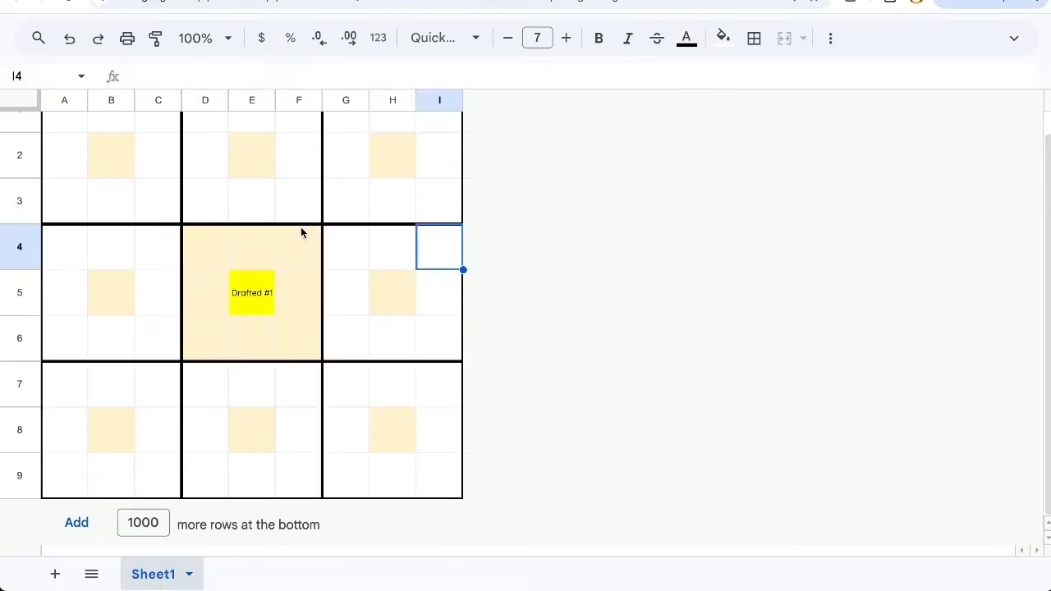
click(238, 164)
scroll(230, 174, up, 1)
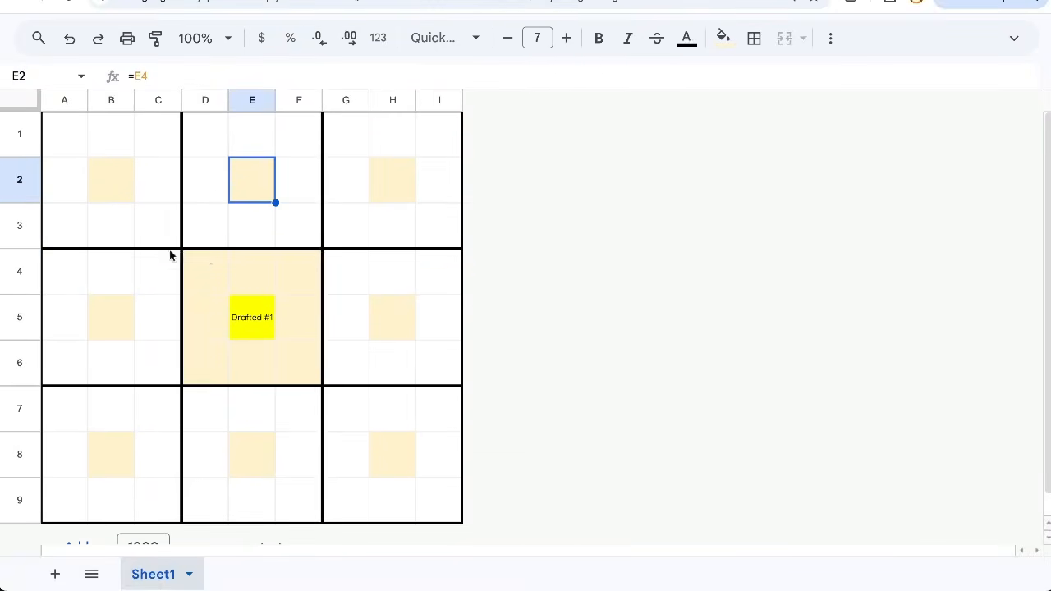
click(119, 173)
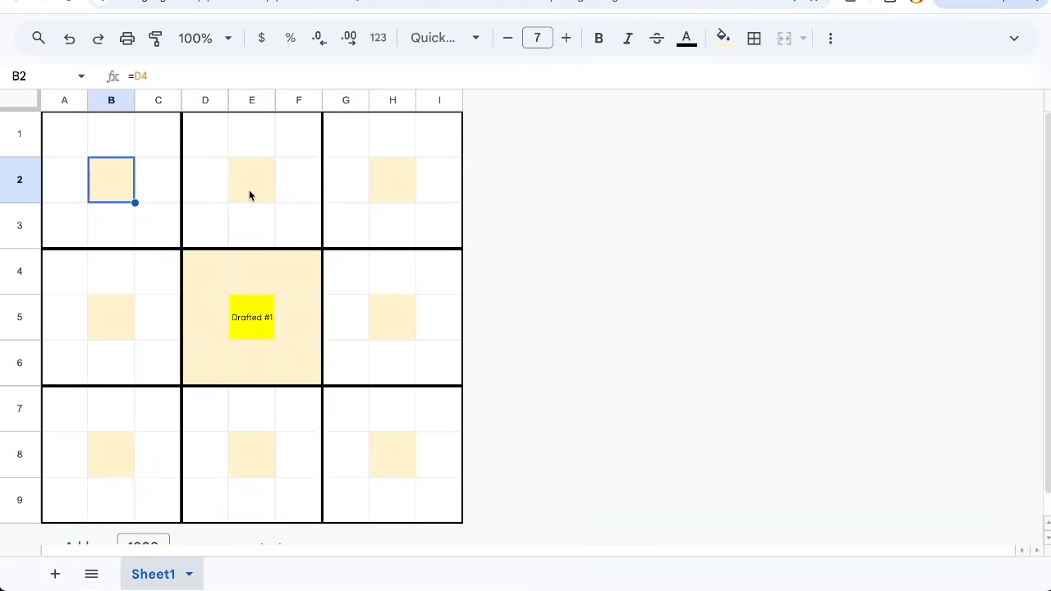
click(215, 168)
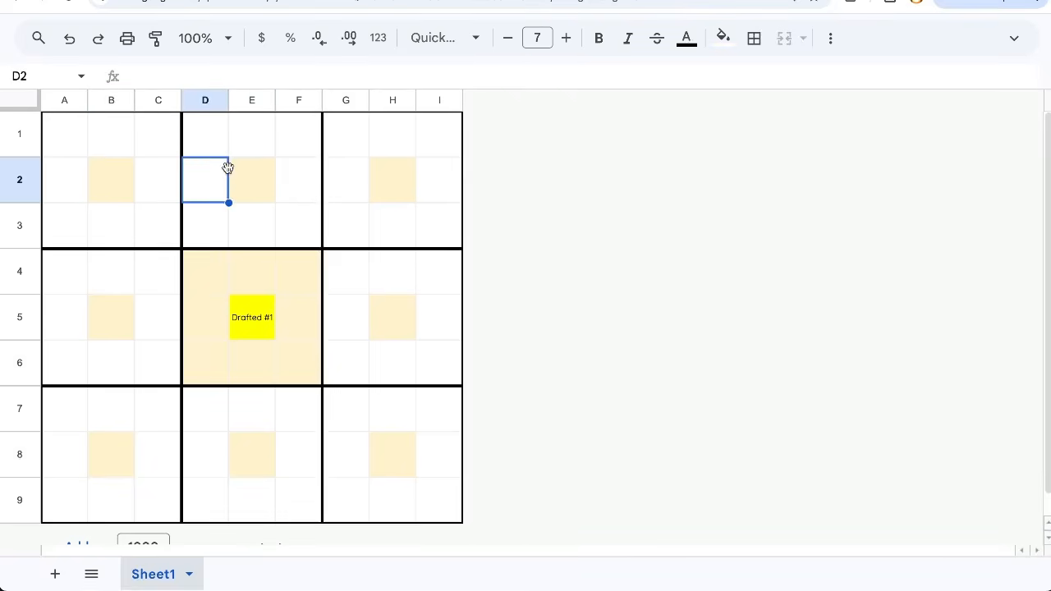
Step: Enter "Karma" as a sub-goal in cell E6, directly below the yellow center
click(244, 289)
key(Down)
key(Down)
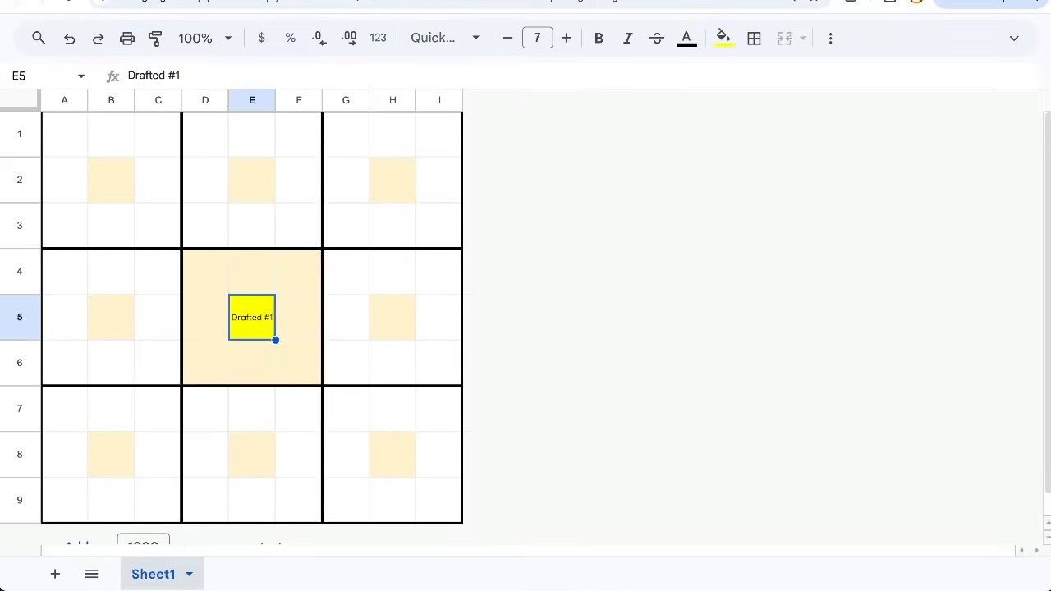
text(Karma)
key(Return)
Step: Enter "Mental Toughness" as a sub-goal in cell D6 and check its linked cell B8
key(Left)
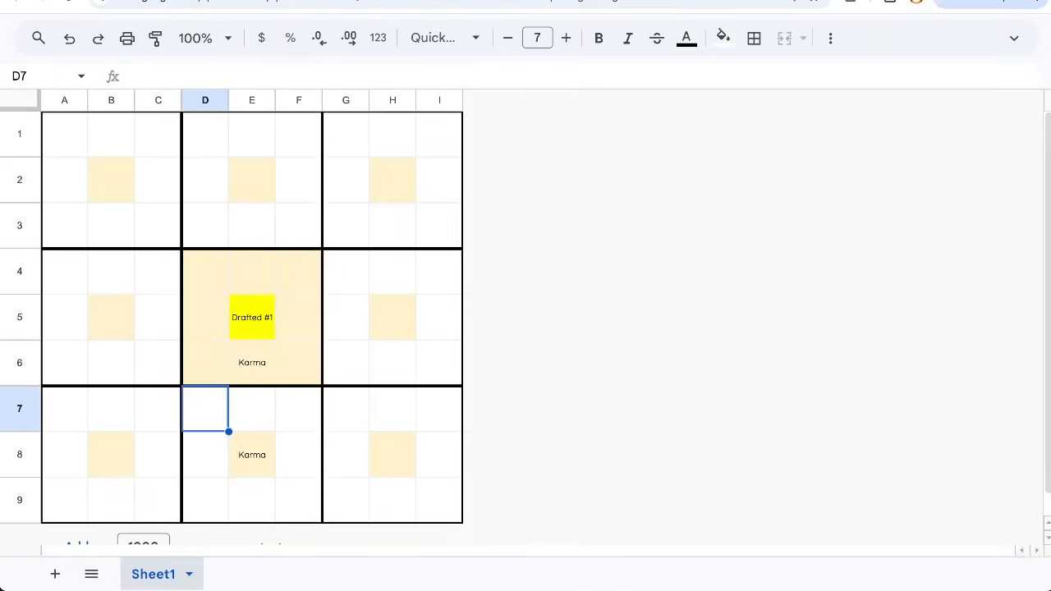
key(Up)
text(Mental Toughness)
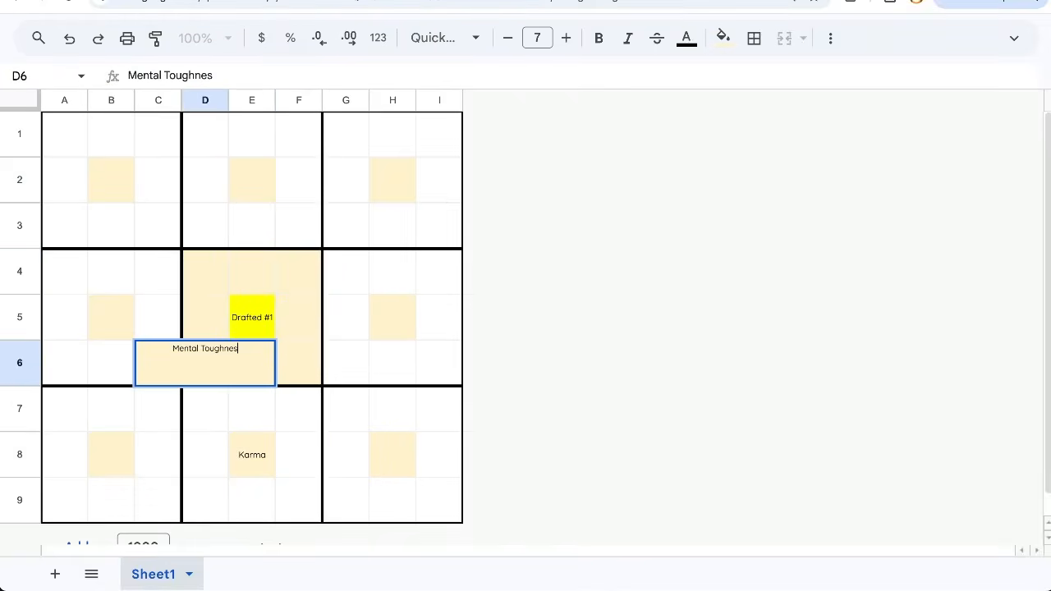
key(Return)
click(115, 484)
click(101, 467)
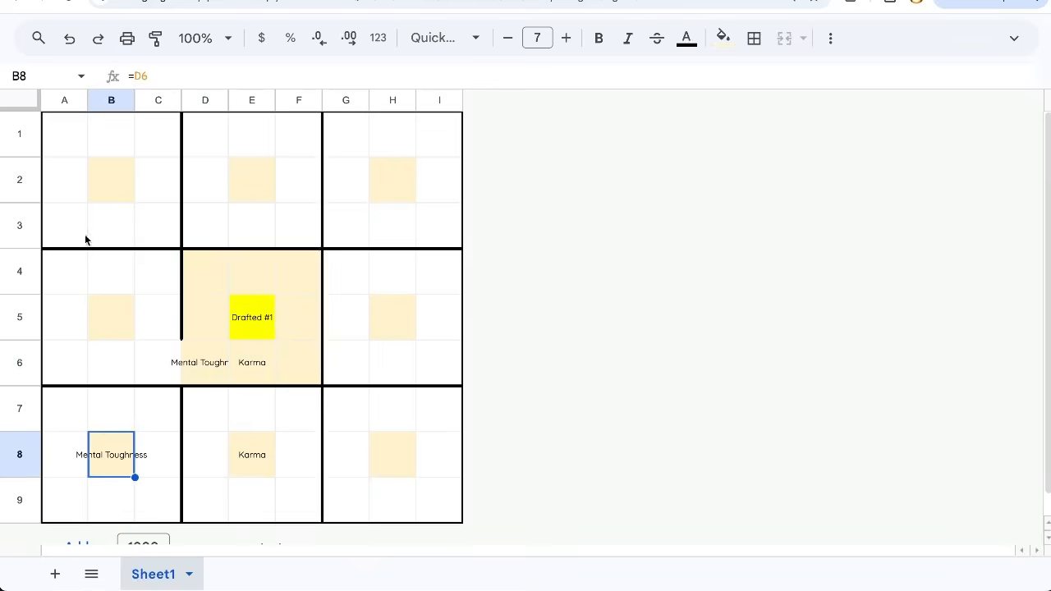
Step: Set text wrapping to Wrap for all cells of the sheet
click(14, 89)
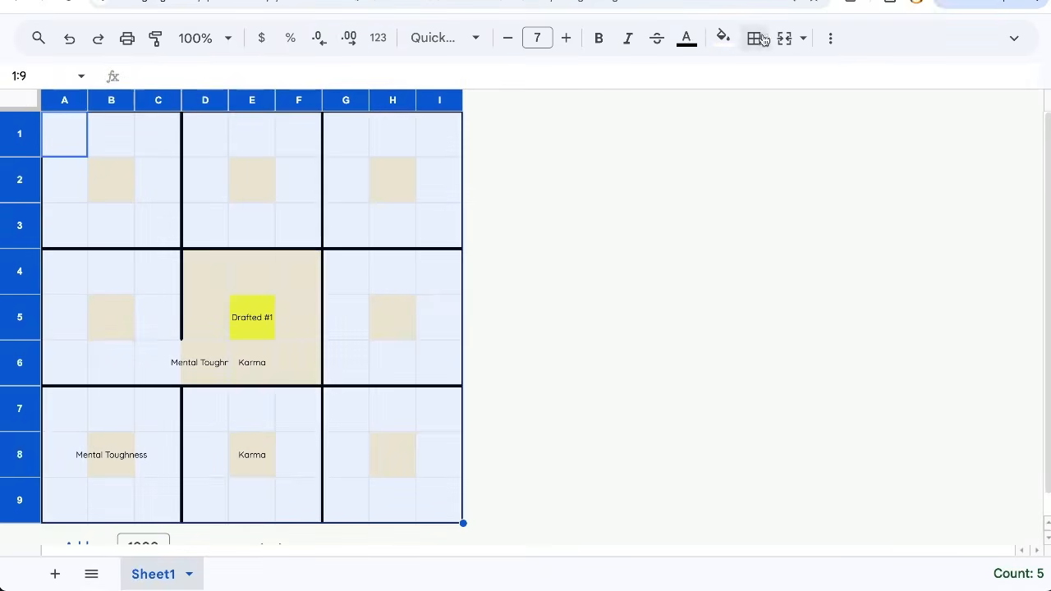
click(828, 38)
click(502, 75)
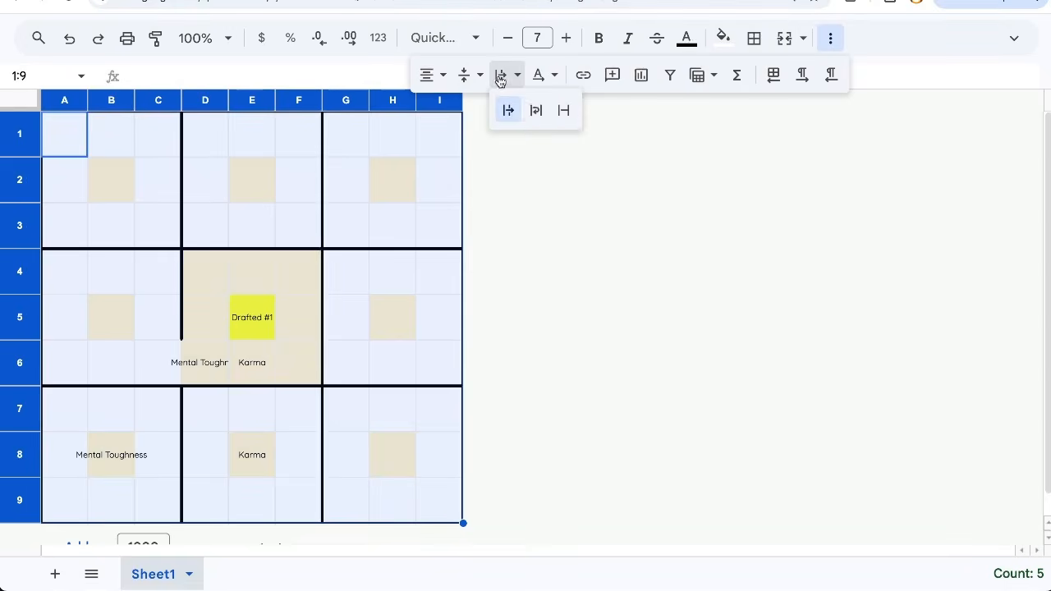
click(538, 114)
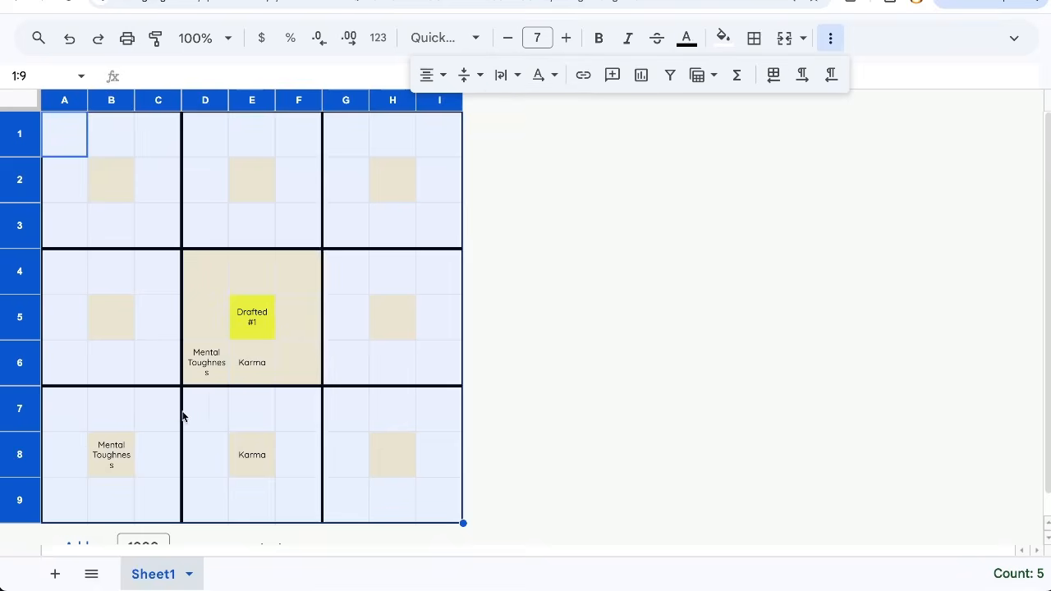
click(233, 381)
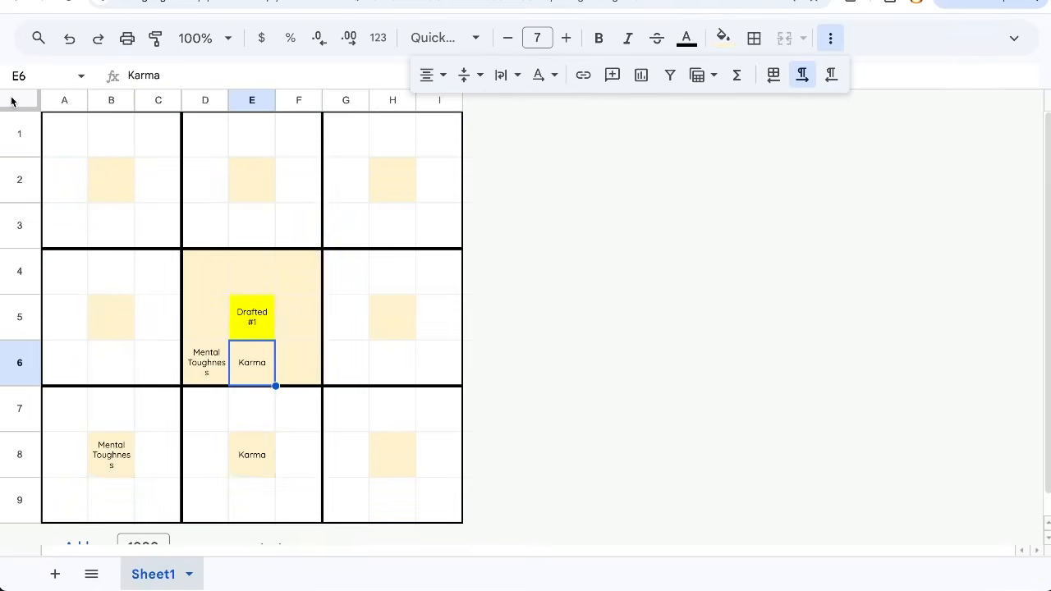
click(12, 99)
click(830, 41)
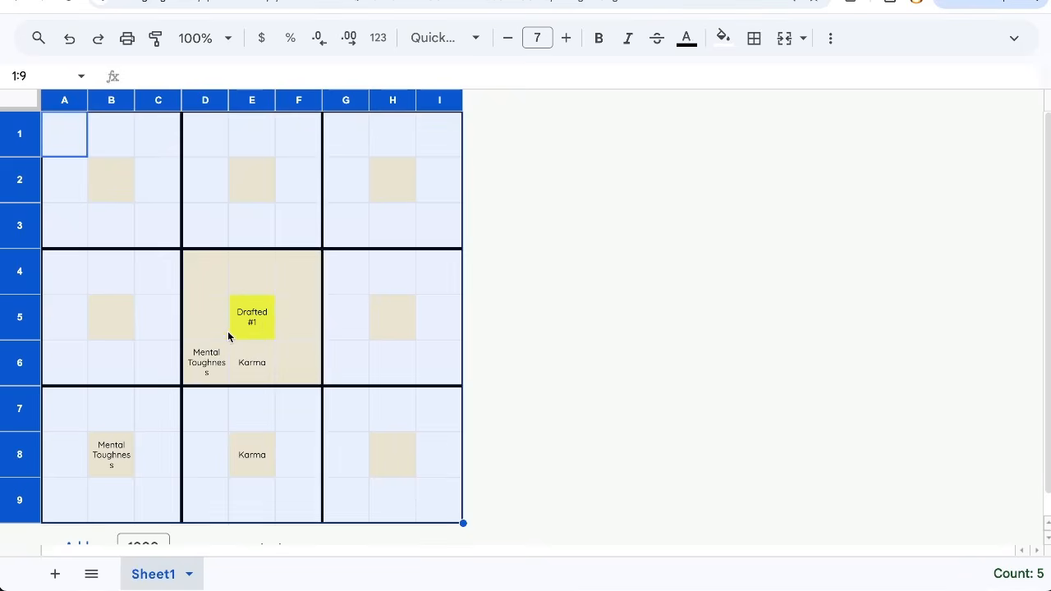
Step: Replace the main goal in the yellow center cell E5 with "Lose 10 Kg"
click(252, 326)
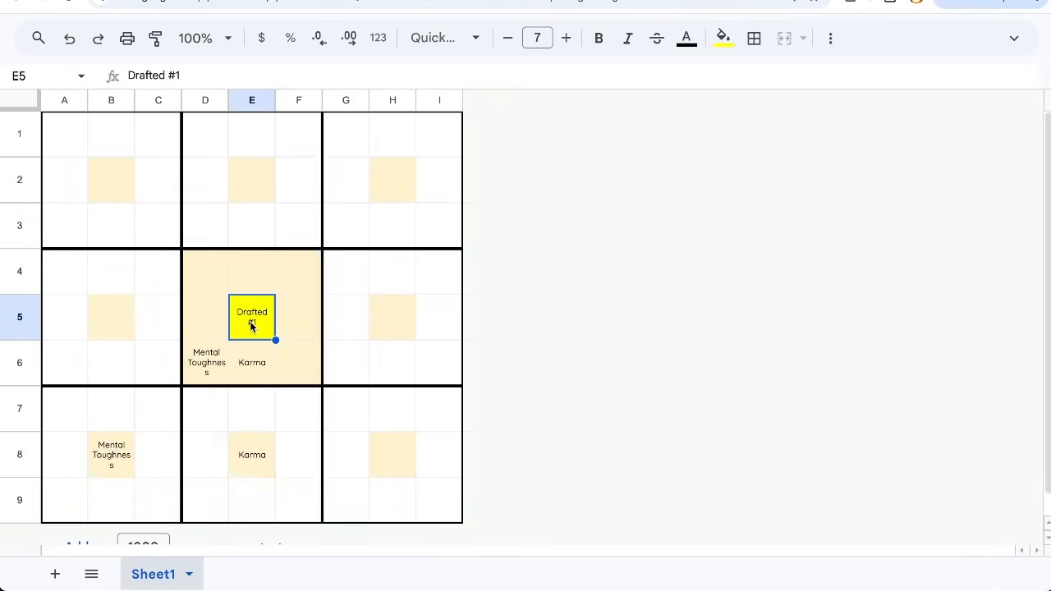
text(Lose 10 )
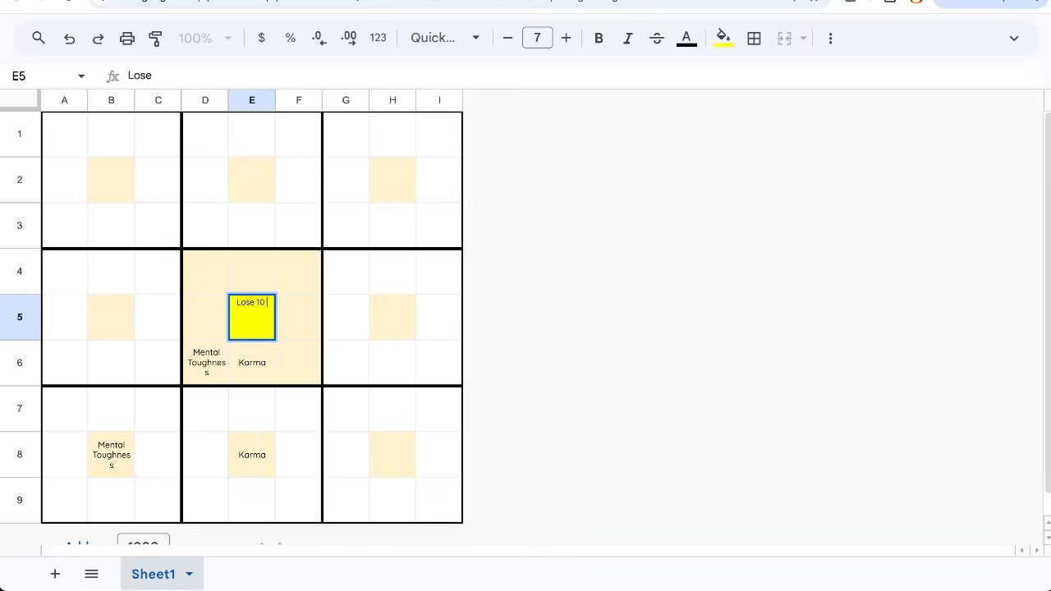
text(Kg)
key(Return)
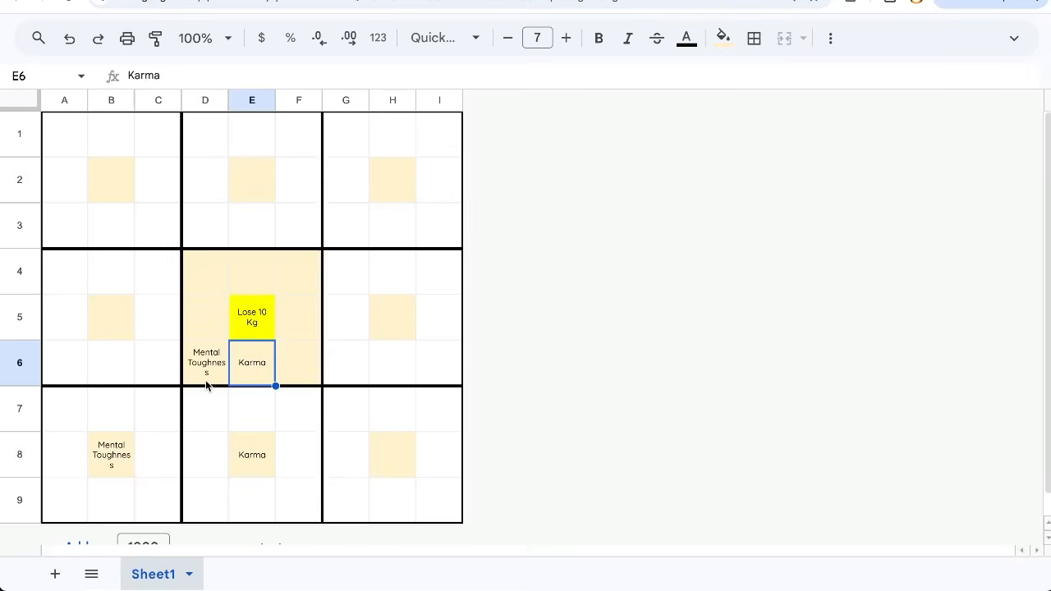
click(205, 377)
click(265, 371)
click(257, 475)
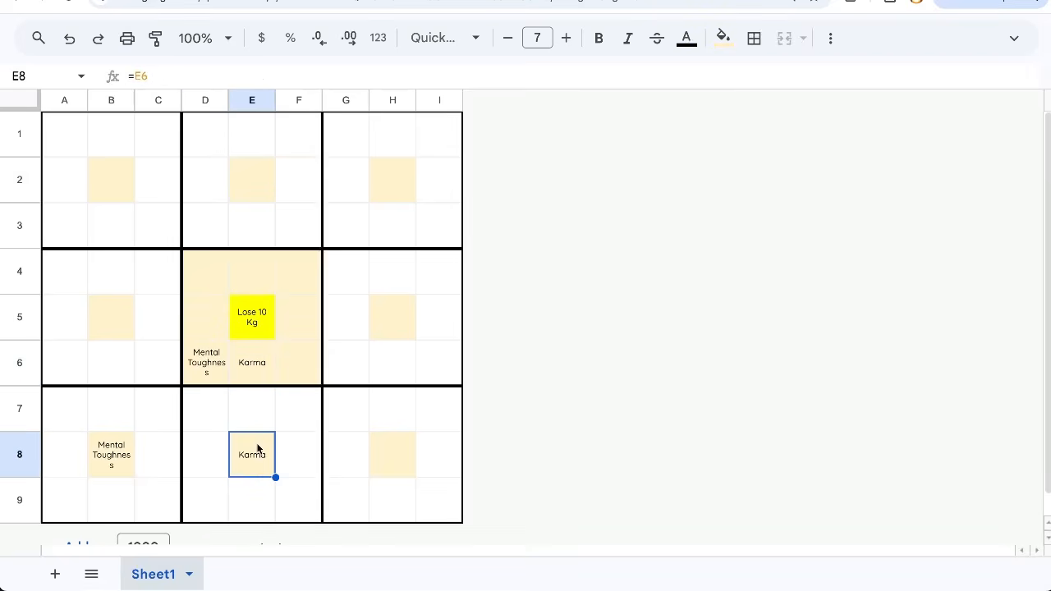